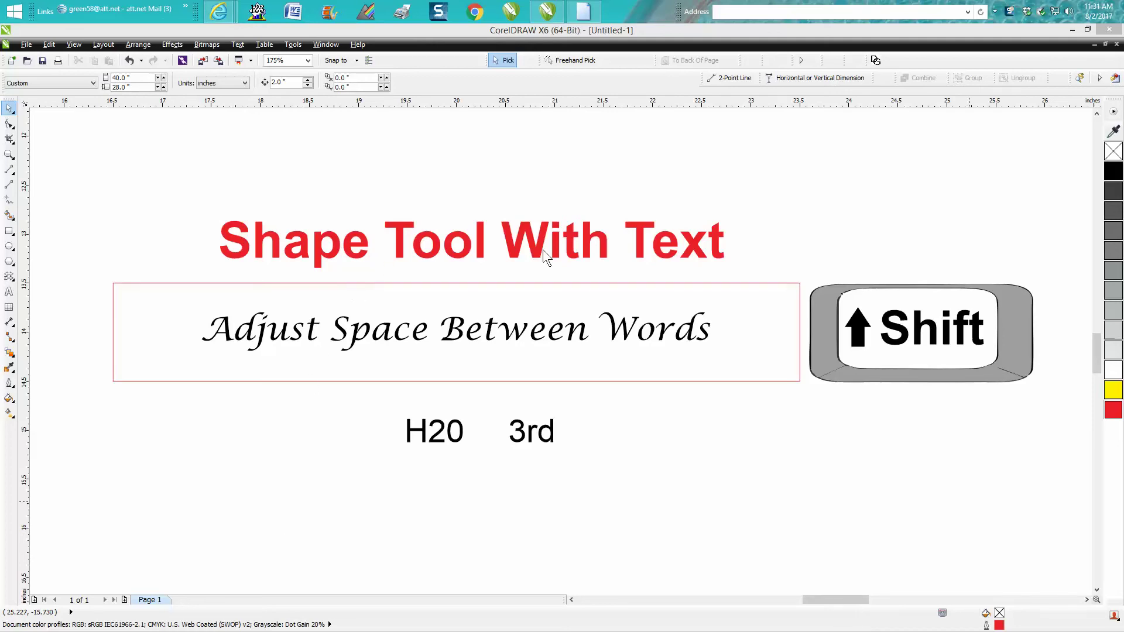
Select the calligraphy line 'Adjust Space Between Words' and zoom in on it with a Zoom marquee.
{"action": "left_click", "coordinate": [490, 334]}
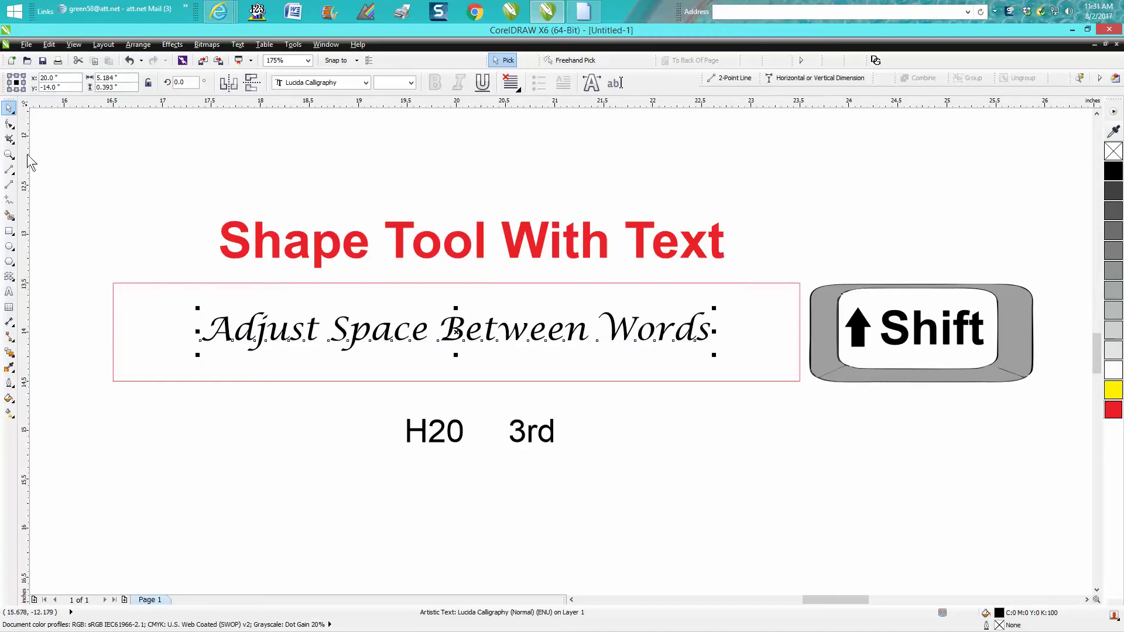
{"action": "left_click", "coordinate": [9, 153]}
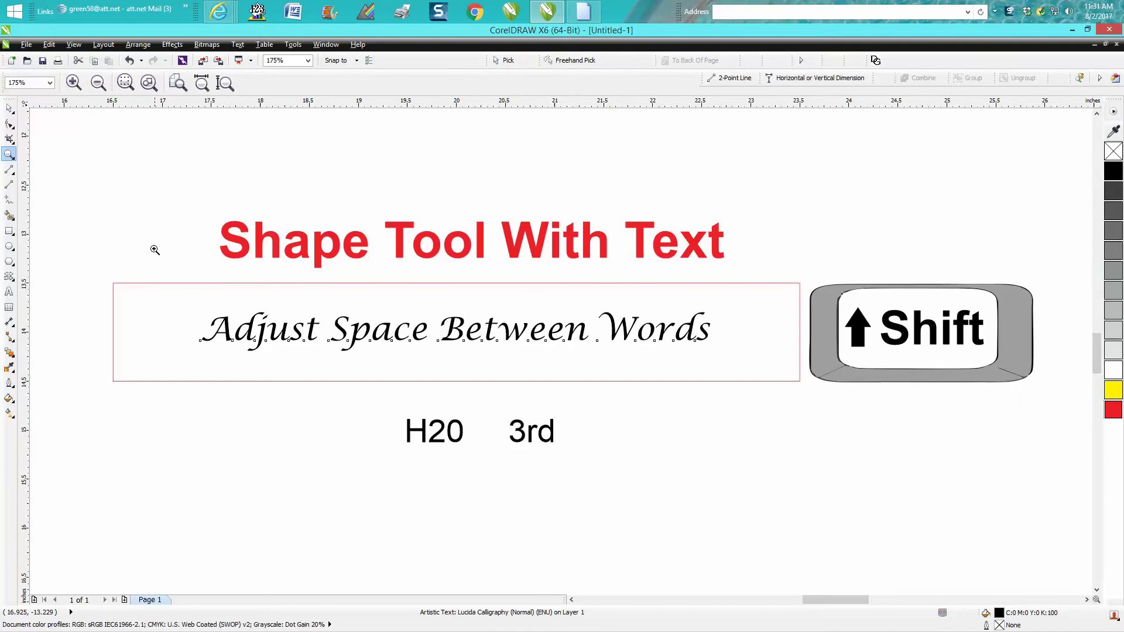
{"action": "left_click_drag", "start_coordinate": [142, 229], "coordinate": [930, 431]}
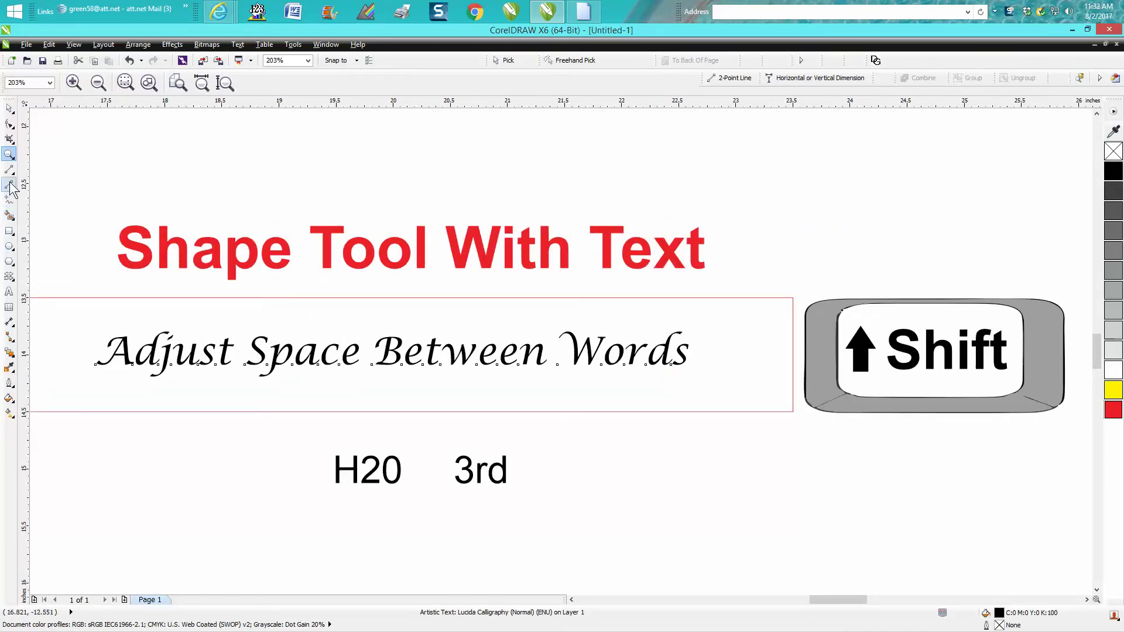
Drag the text's right spacing handle rightward with the Shape tool to widen the letter spacing.
{"action": "left_click", "coordinate": [10, 125]}
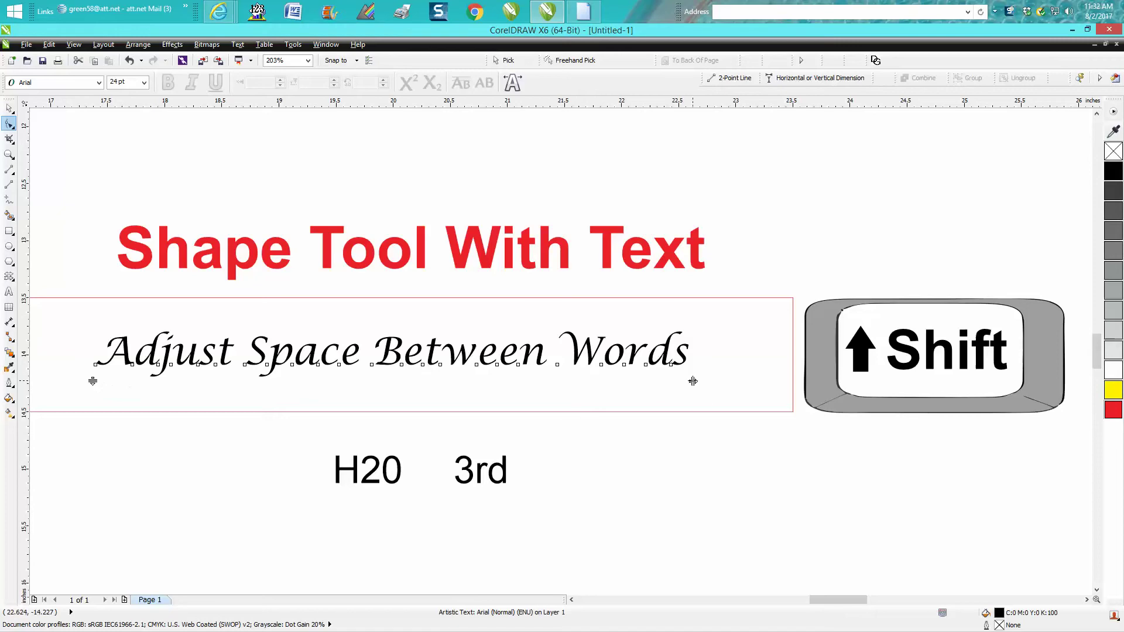
{"action": "left_click_drag", "start_coordinate": [692, 381], "coordinate": [749, 392]}
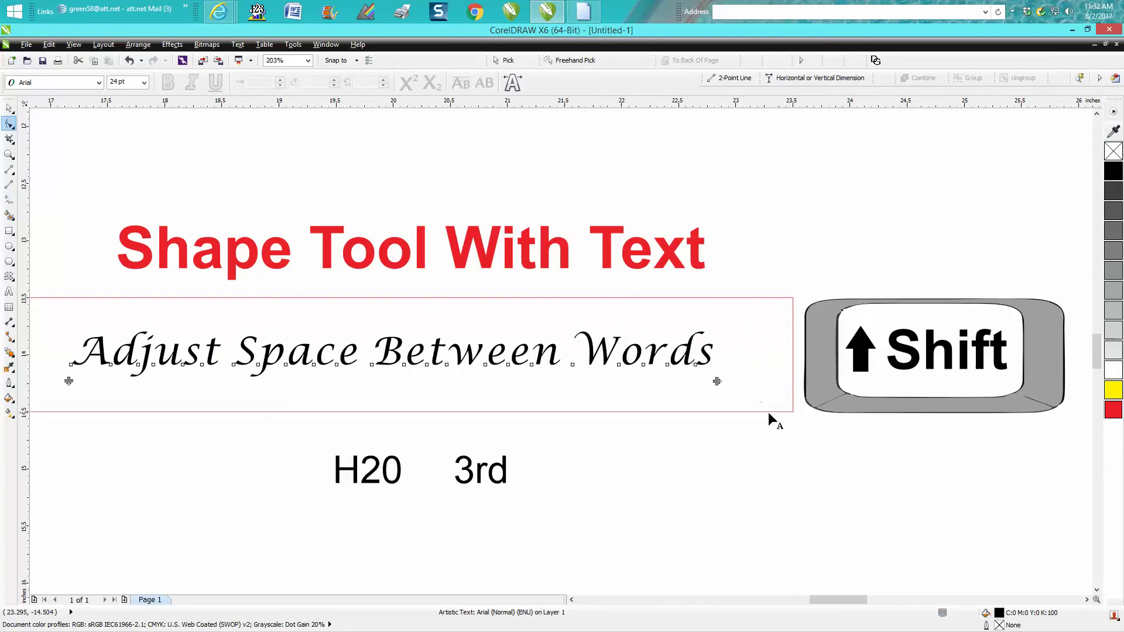
Zoom out, then marquee-zoom to about 226% on the red title and calligraphy line.
{"action": "left_click", "coordinate": [763, 410]}
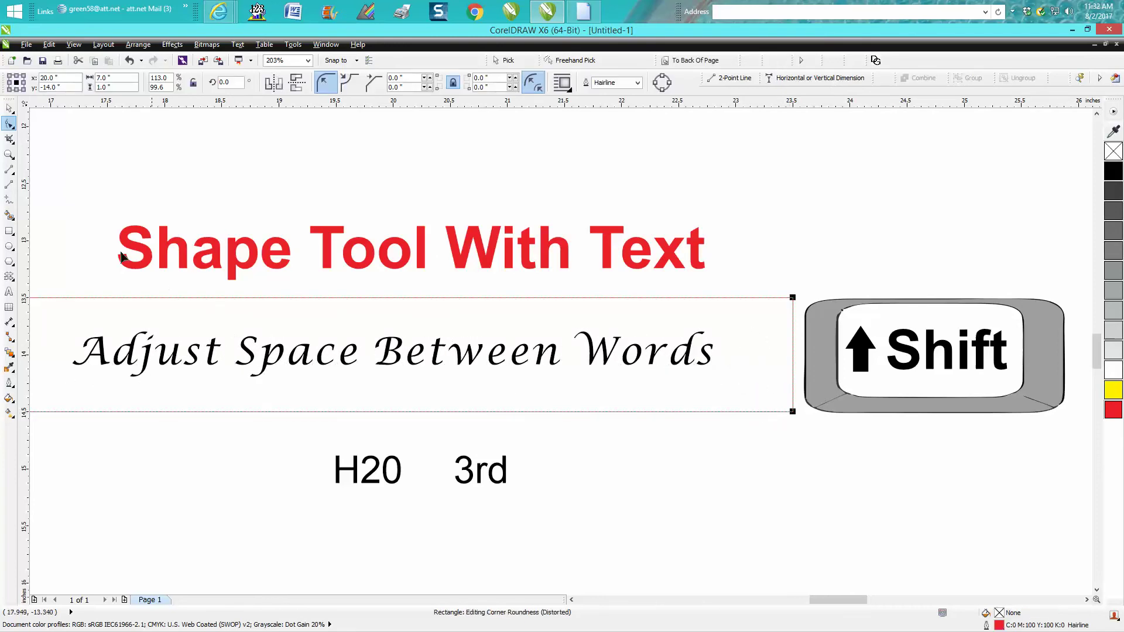
{"action": "left_click", "coordinate": [10, 108]}
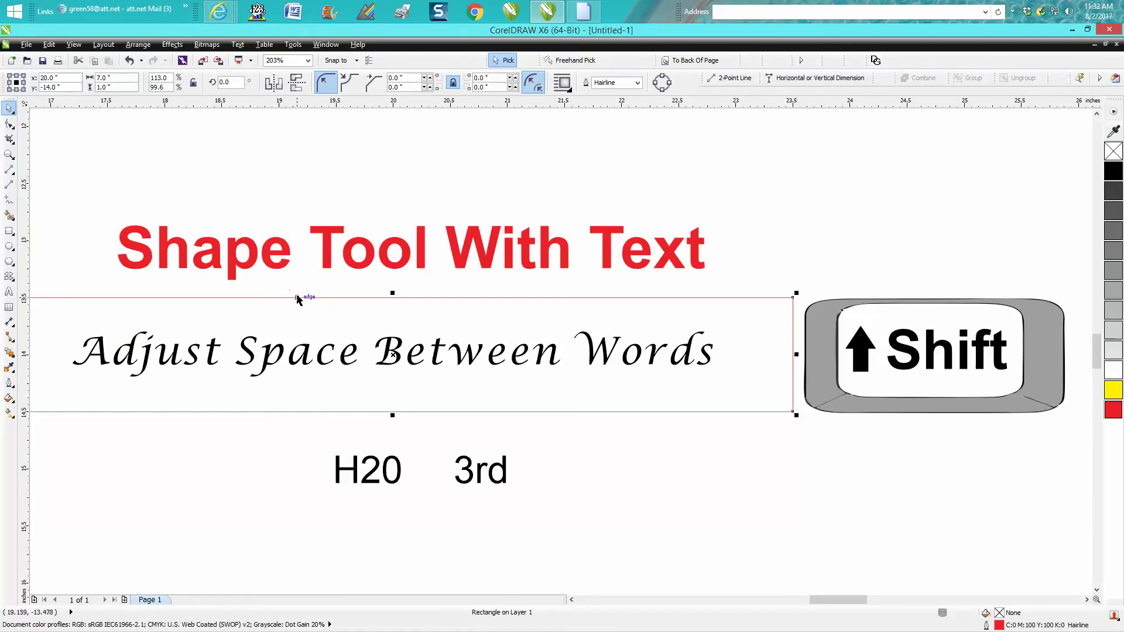
{"action": "scroll", "coordinate": [304, 299], "scroll_direction": "down", "scroll_amount": 3}
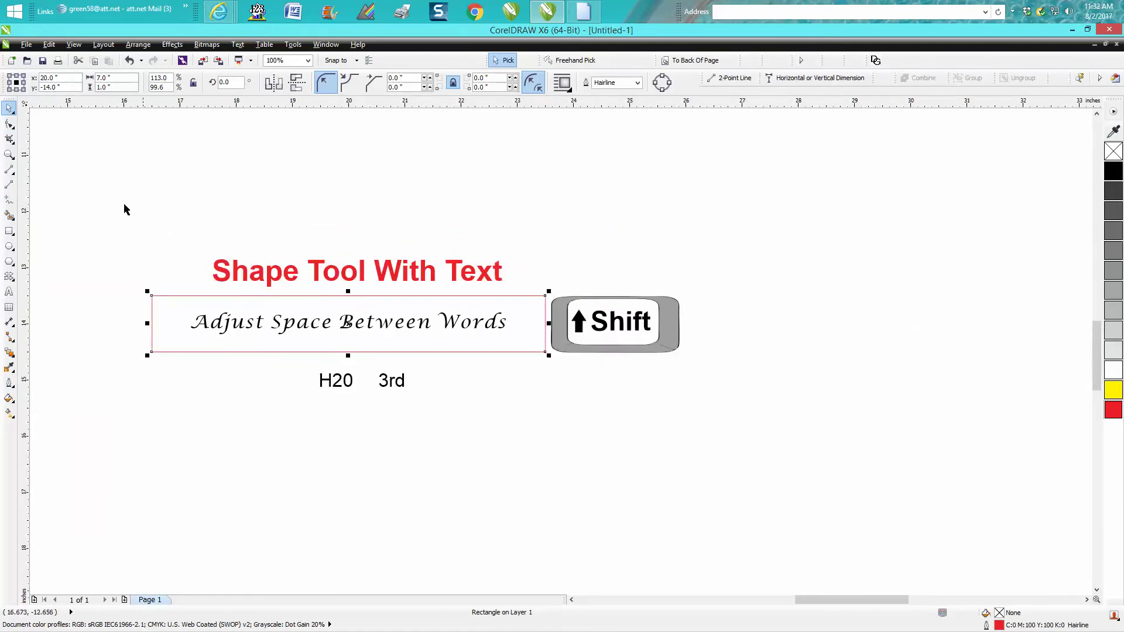
{"action": "left_click", "coordinate": [10, 154]}
{"action": "left_click_drag", "start_coordinate": [128, 262], "coordinate": [596, 367]}
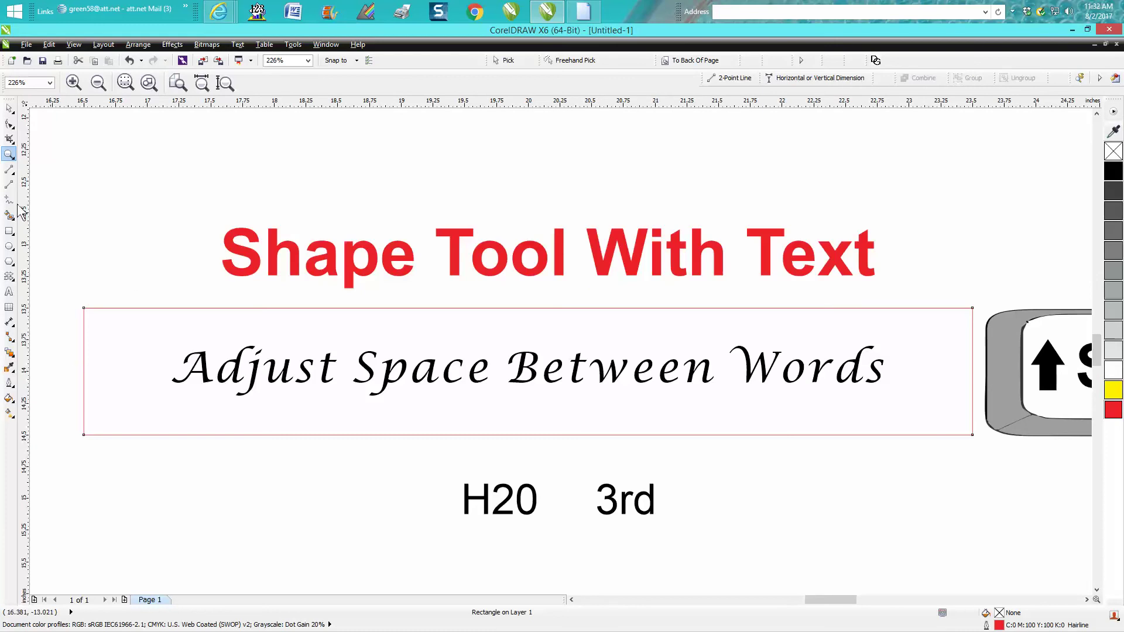
{"action": "left_click", "coordinate": [10, 108]}
{"action": "left_click", "coordinate": [9, 123]}
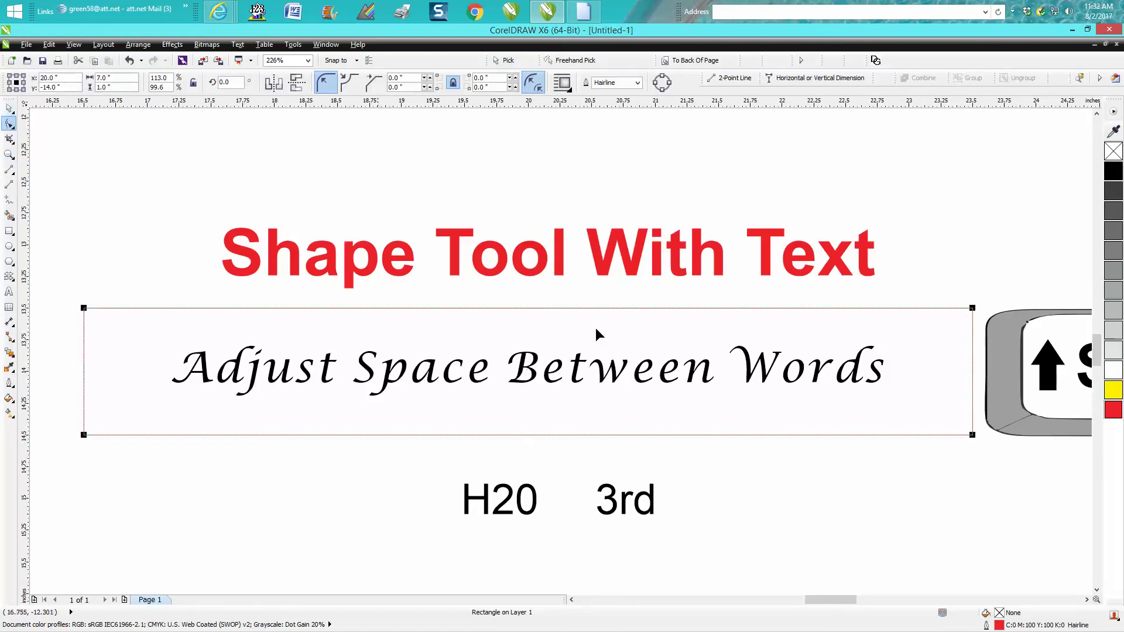
Widen the calligraphy line's letter spacing, then drag it back to a compact width.
{"action": "left_click", "coordinate": [707, 380]}
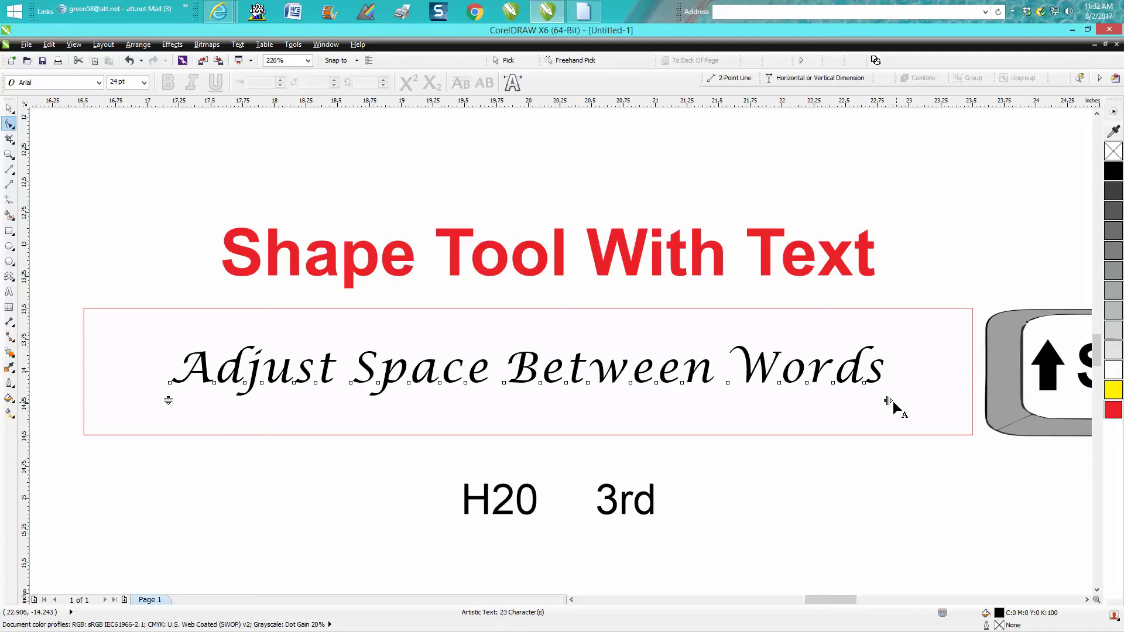
{"action": "left_click_drag", "start_coordinate": [887, 400], "coordinate": [957, 404]}
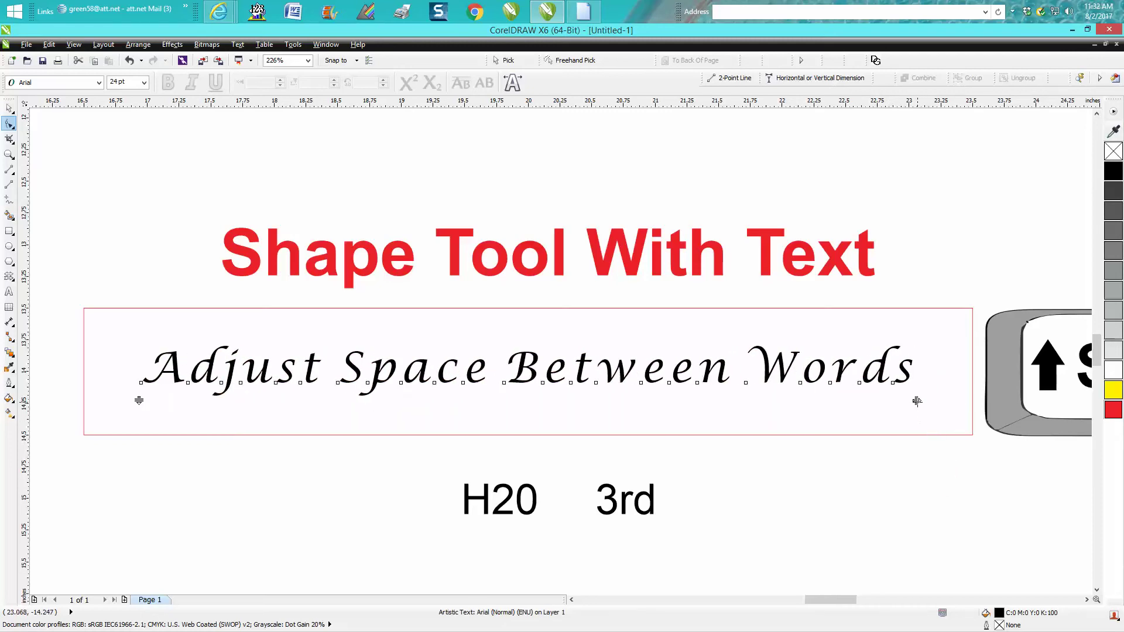
{"action": "left_click_drag", "start_coordinate": [917, 401], "coordinate": [805, 407]}
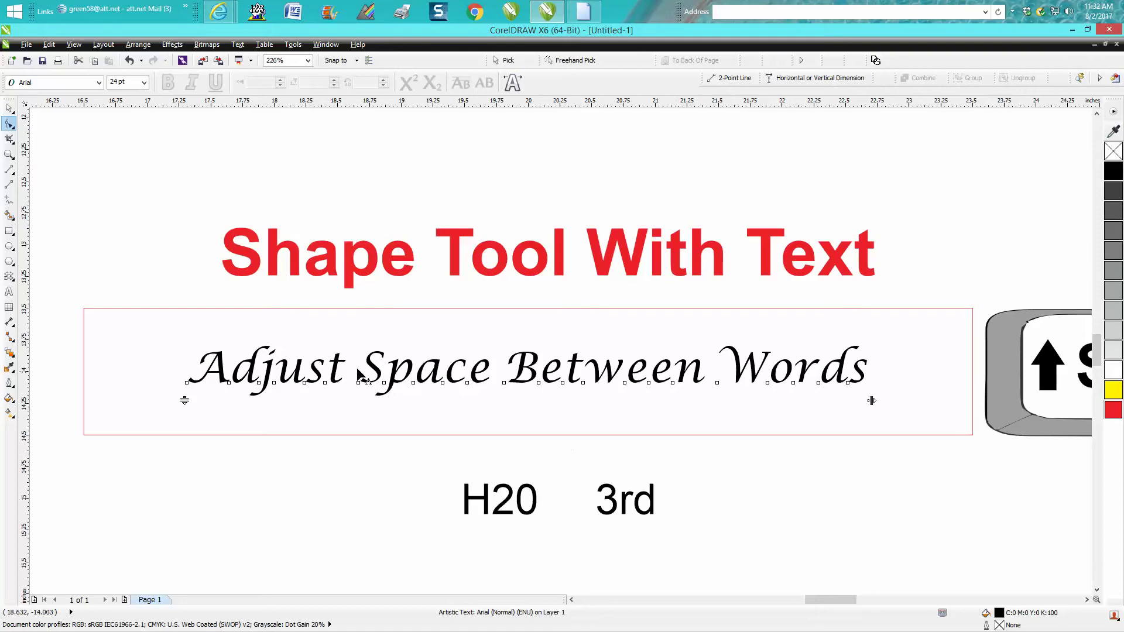
Reselect the calligraphy text and drag its spacing handle right to widen the gaps between words.
{"action": "left_click_drag", "start_coordinate": [351, 339], "coordinate": [491, 412]}
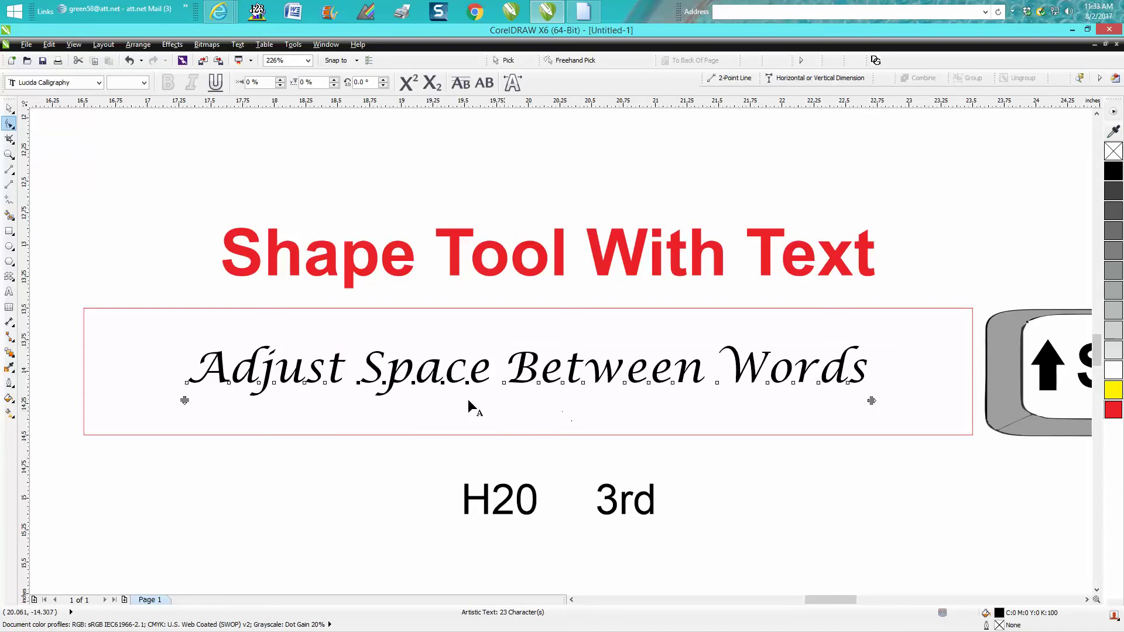
{"action": "left_click", "coordinate": [571, 409]}
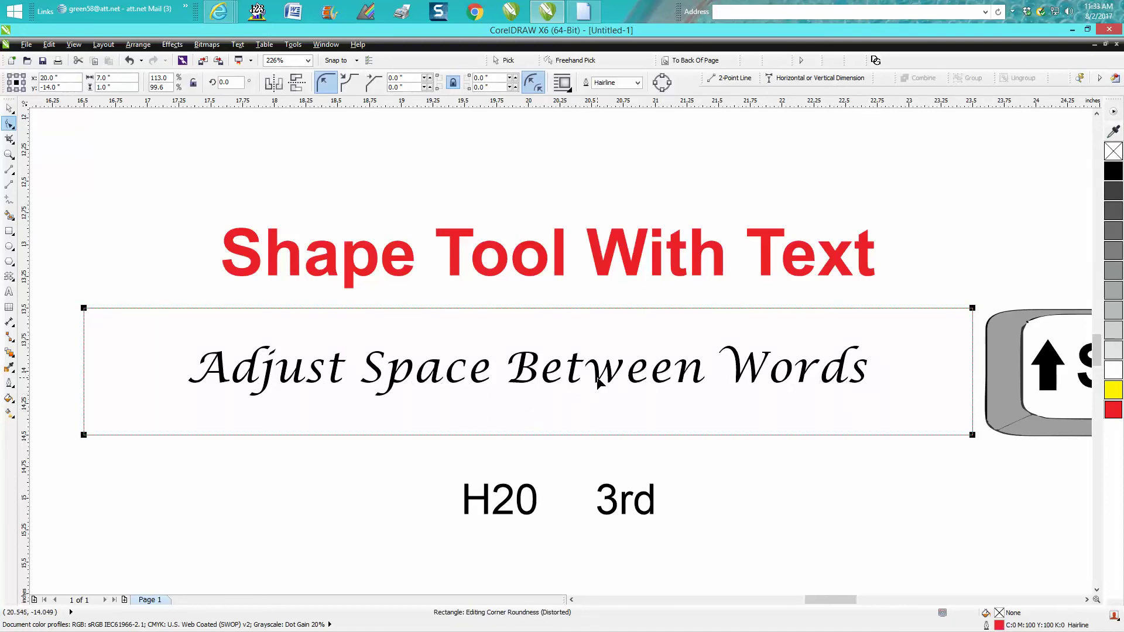
{"action": "left_click", "coordinate": [790, 385]}
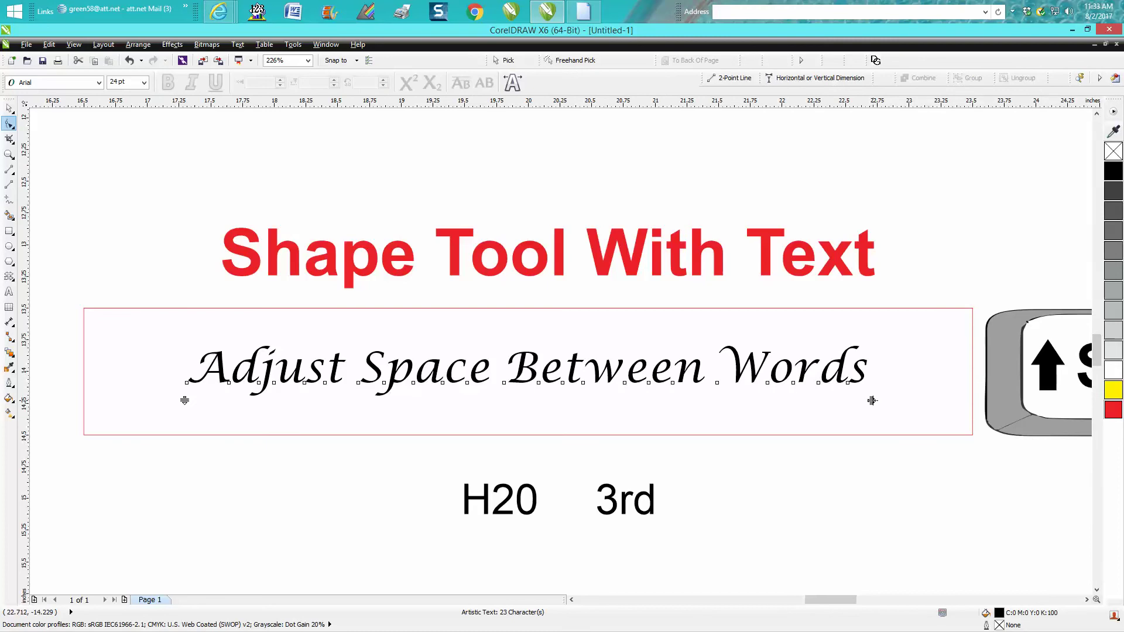
{"action": "left_click_drag", "start_coordinate": [872, 400], "coordinate": [975, 401]}
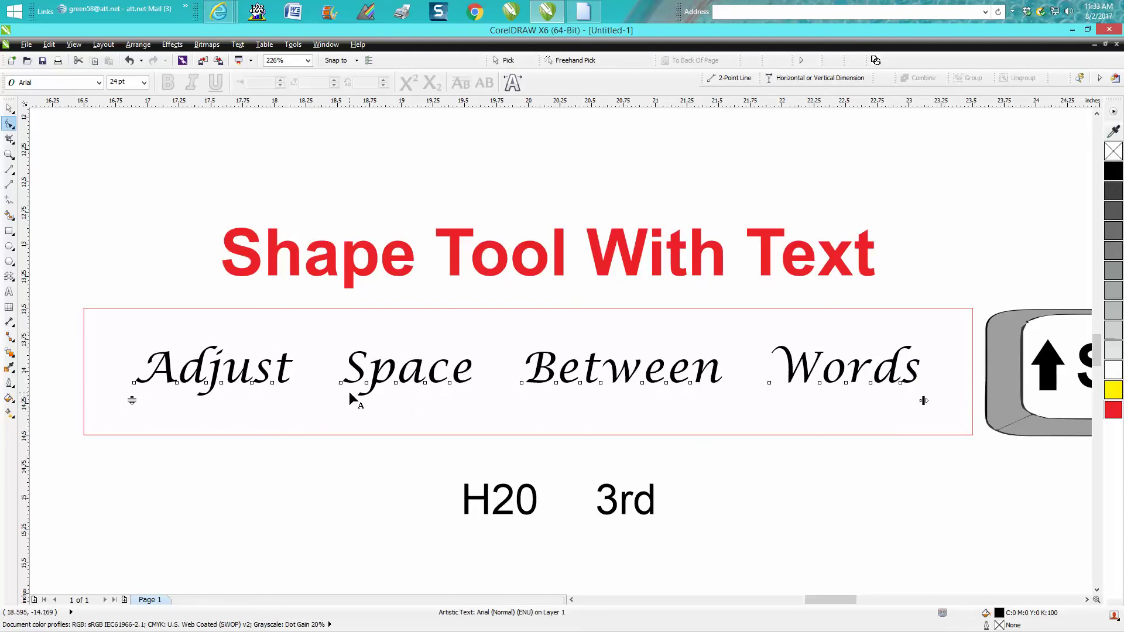
Marquee-select the letters of 'Space' in the calligraphy line with the Shape tool.
{"action": "left_click_drag", "start_coordinate": [324, 342], "coordinate": [474, 421]}
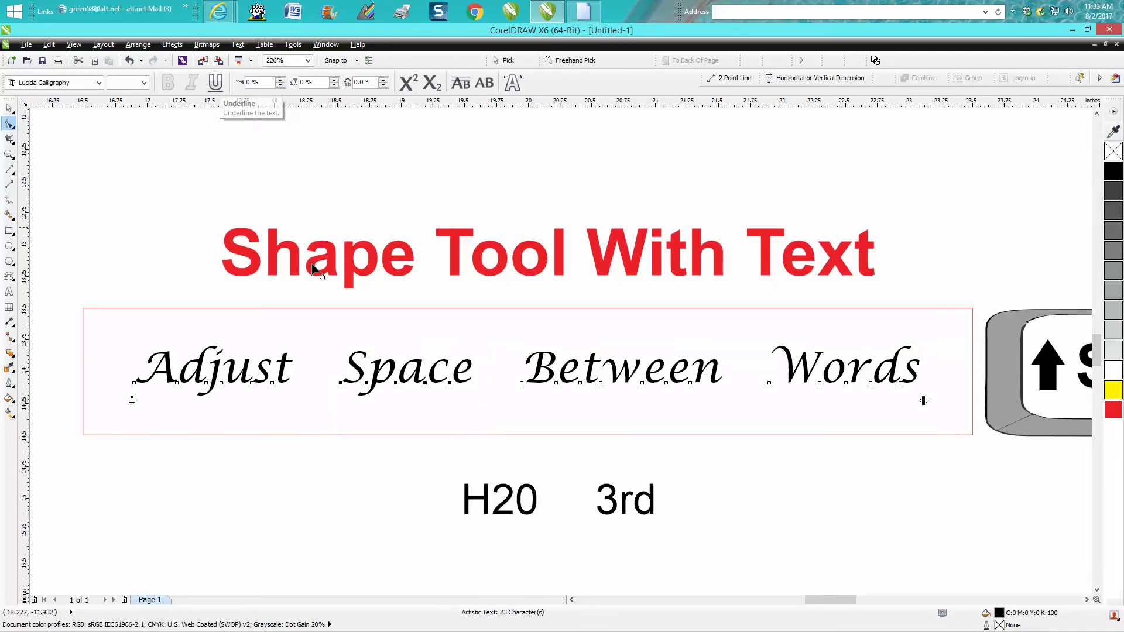
Underline the word 'Space' and reselect the calligraphy text's characters.
{"action": "left_click_drag", "start_coordinate": [326, 351], "coordinate": [460, 403]}
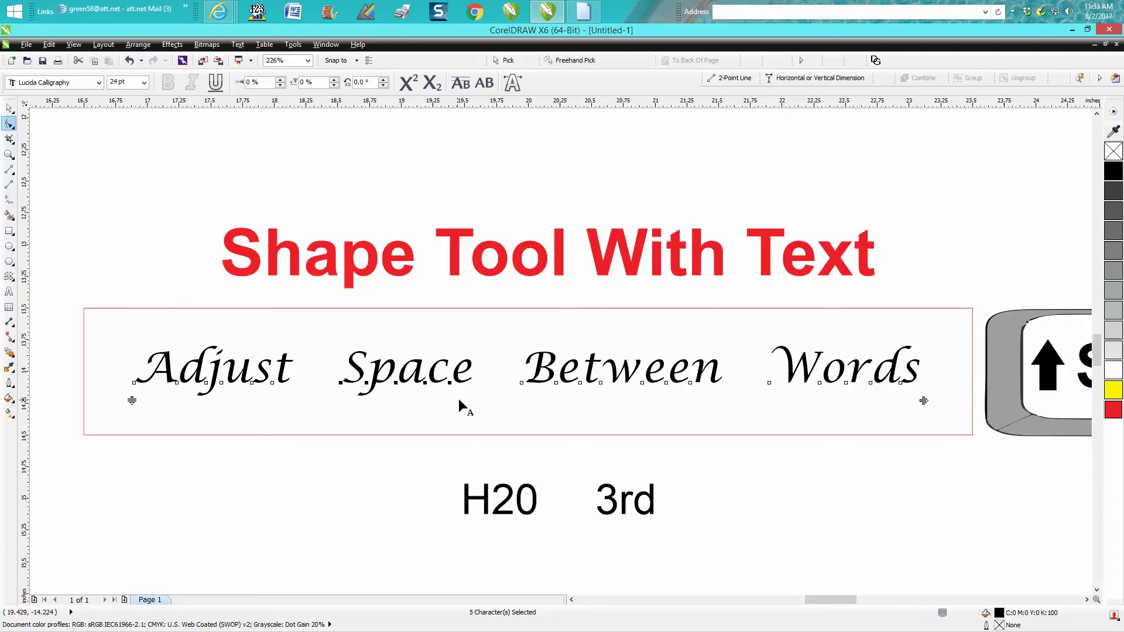
{"action": "left_click", "coordinate": [215, 82]}
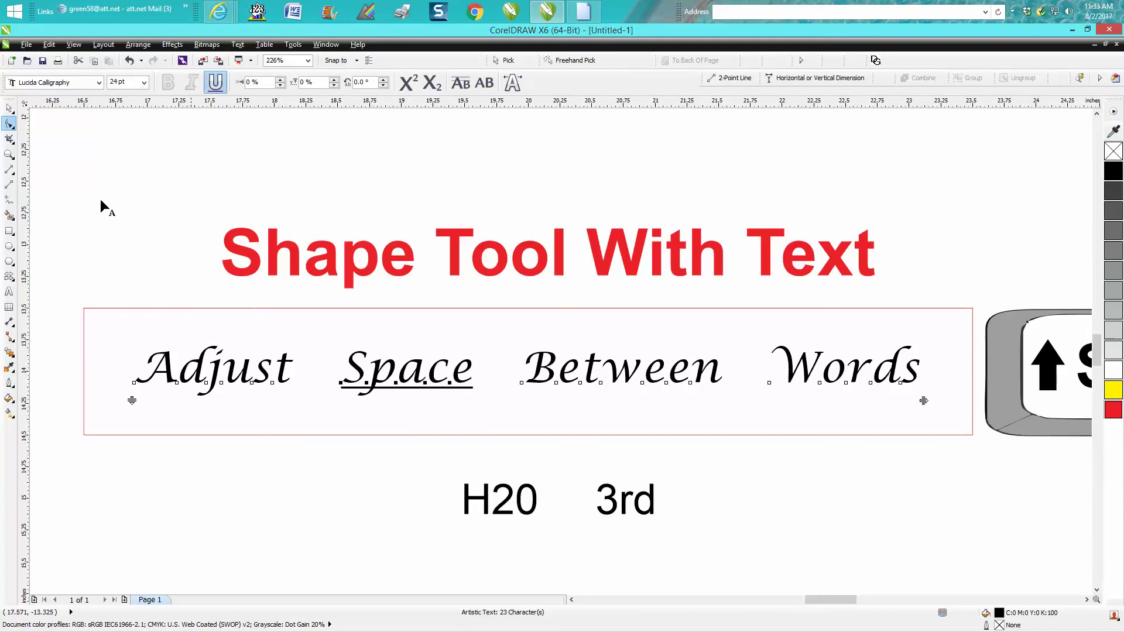
{"action": "left_click", "coordinate": [9, 109]}
{"action": "left_click", "coordinate": [131, 163]}
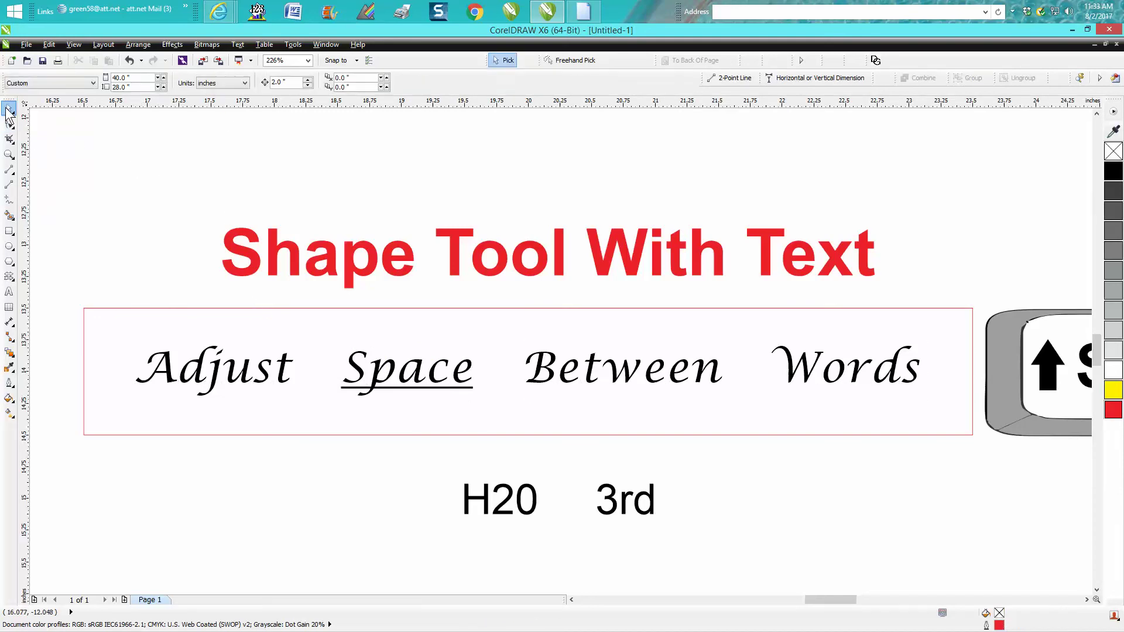
{"action": "left_click", "coordinate": [9, 123]}
{"action": "left_click", "coordinate": [442, 386]}
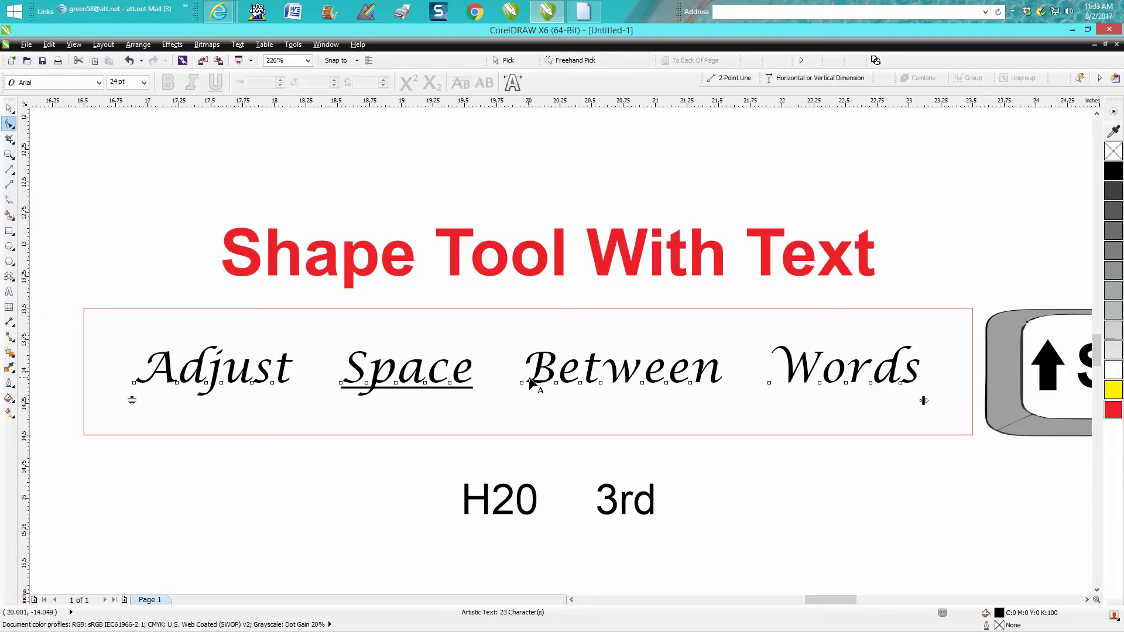
Colour 'Between' yellow, then light grey, then back to black.
{"action": "left_click_drag", "start_coordinate": [504, 347], "coordinate": [736, 421]}
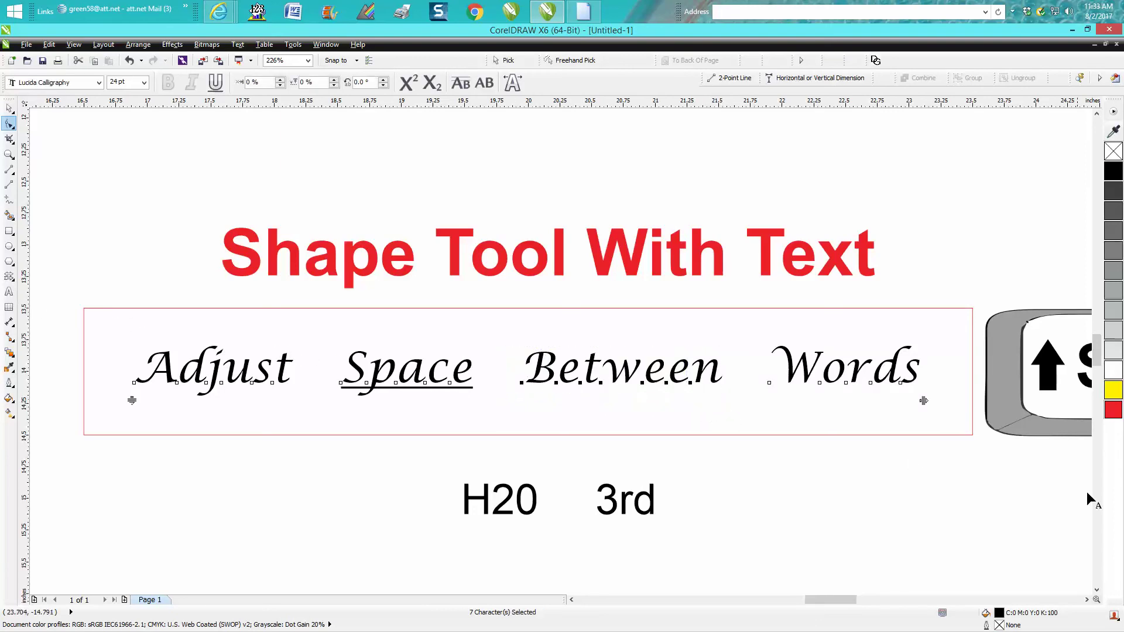
{"action": "left_click", "coordinate": [1113, 392]}
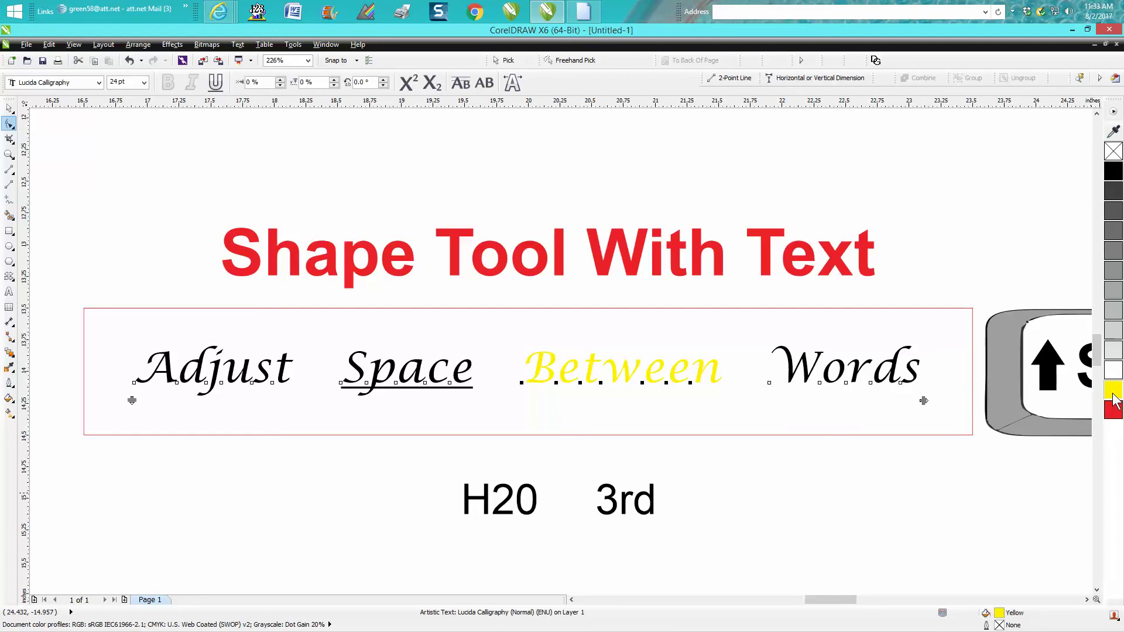
{"action": "left_click", "coordinate": [1114, 312]}
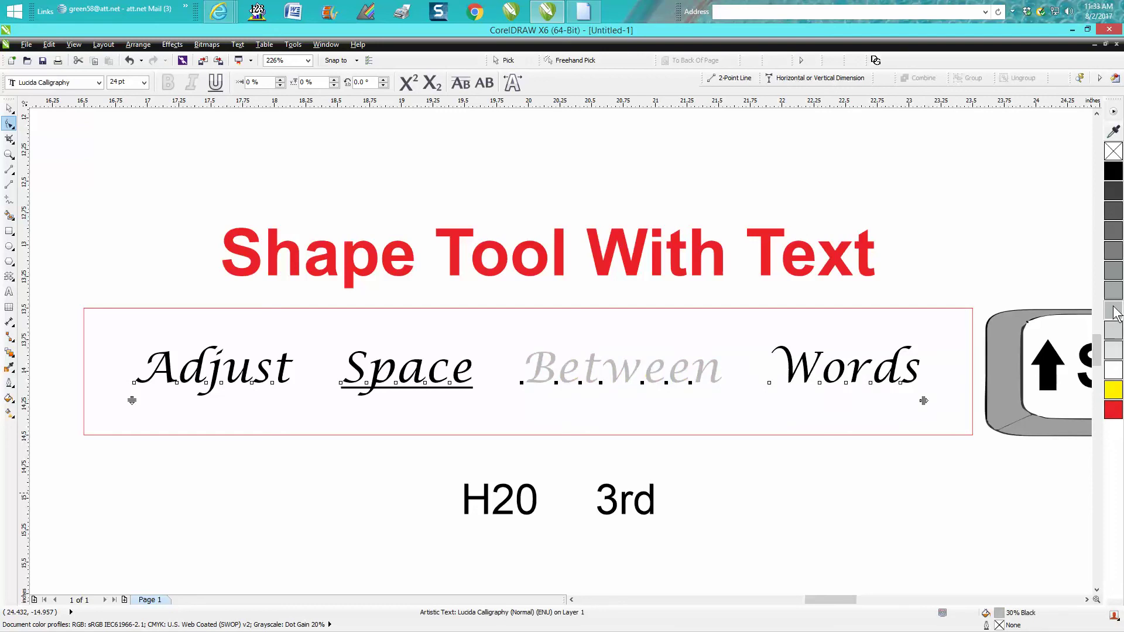
{"action": "left_click", "coordinate": [1112, 172]}
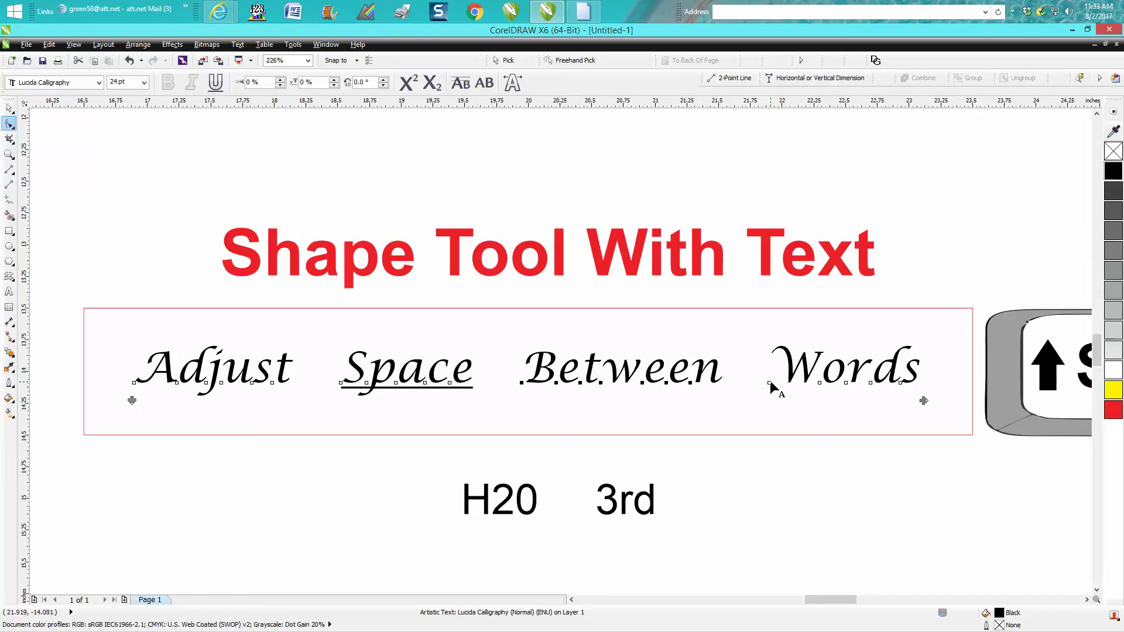
{"action": "left_click_drag", "start_coordinate": [754, 334], "coordinate": [922, 409]}
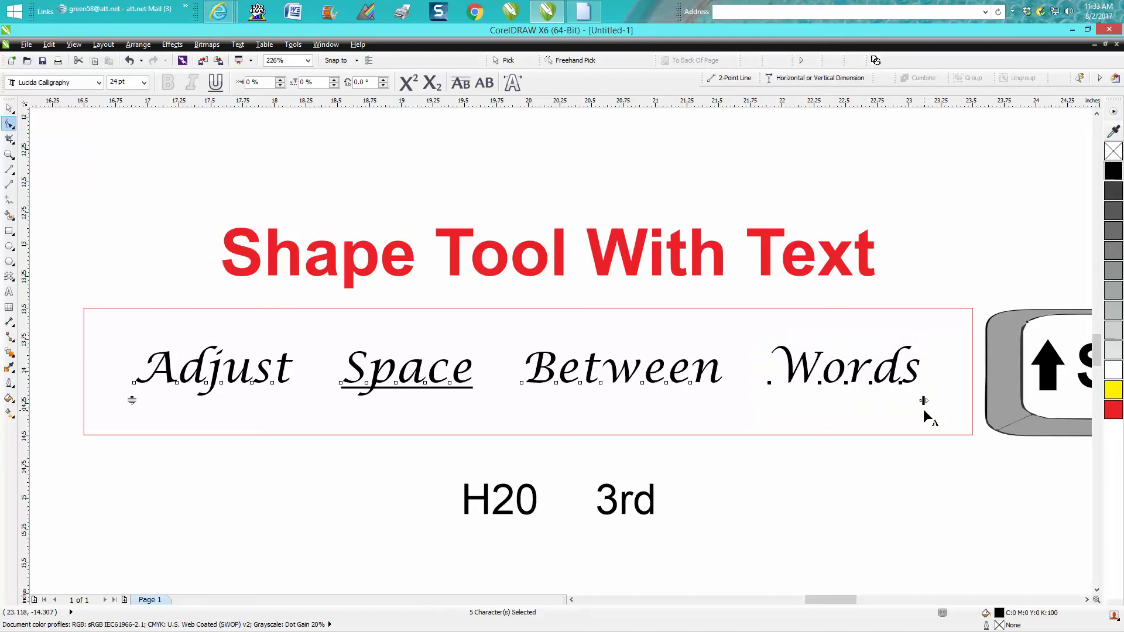
{"action": "left_click", "coordinate": [280, 79]}
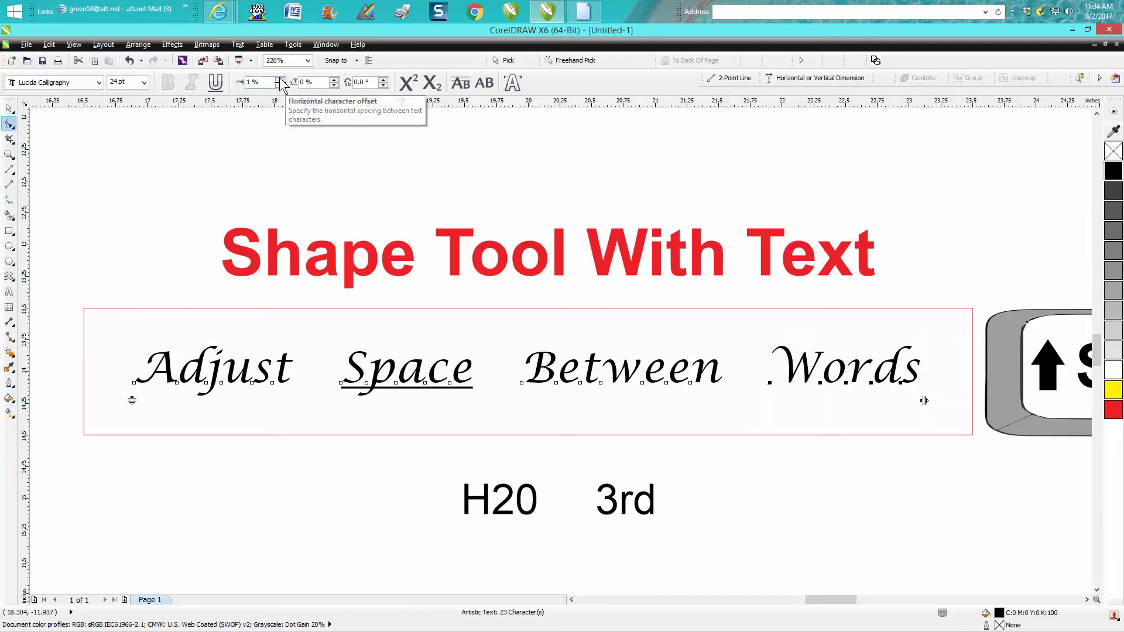
{"action": "left_click", "coordinate": [280, 80]}
{"action": "left_click", "coordinate": [280, 79]}
{"action": "left_click", "coordinate": [281, 79]}
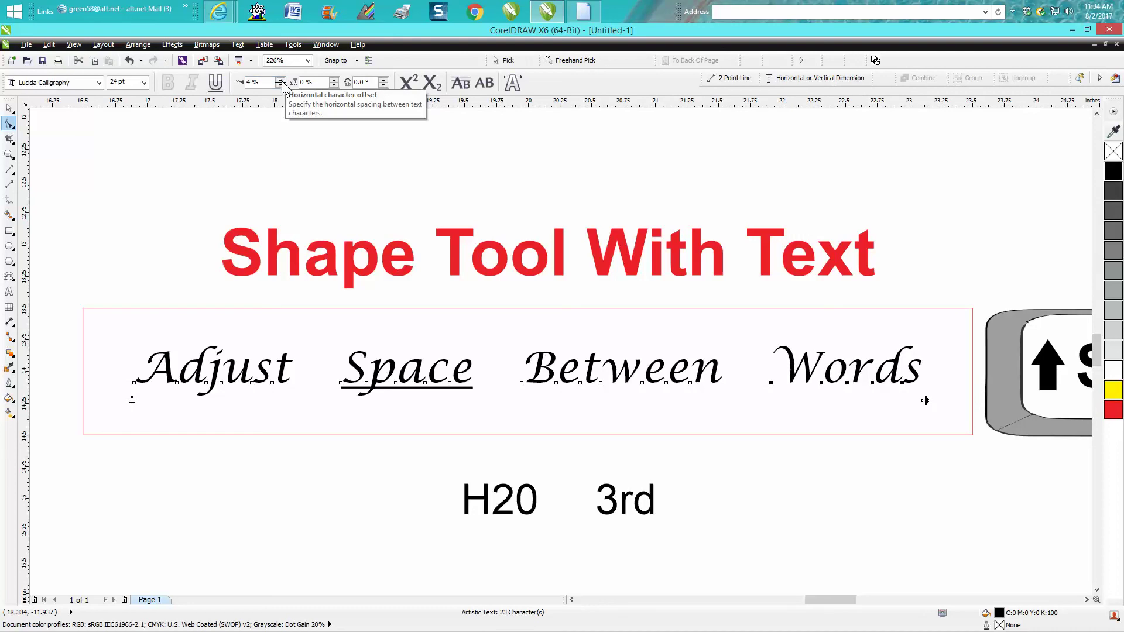
{"action": "left_click", "coordinate": [334, 81]}
{"action": "left_click", "coordinate": [334, 80]}
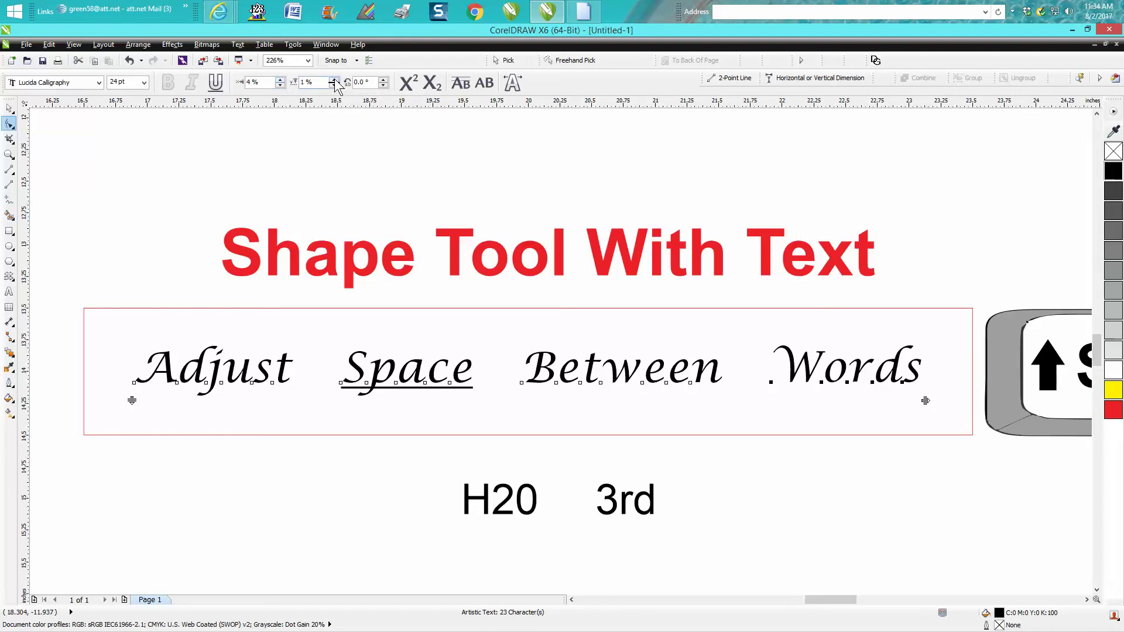
{"action": "left_click", "coordinate": [333, 80]}
{"action": "left_click", "coordinate": [334, 80]}
{"action": "left_click", "coordinate": [333, 81]}
{"action": "left_click", "coordinate": [334, 80]}
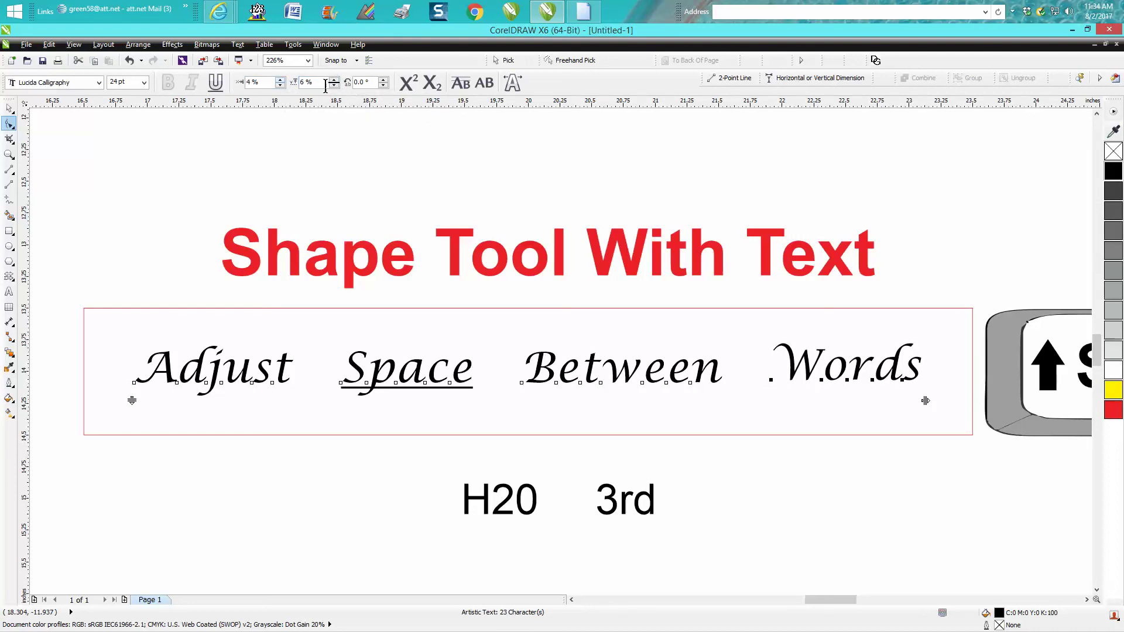
{"action": "double_click", "coordinate": [326, 86]}
{"action": "type", "text": "0"}
{"action": "key", "text": "Return"}
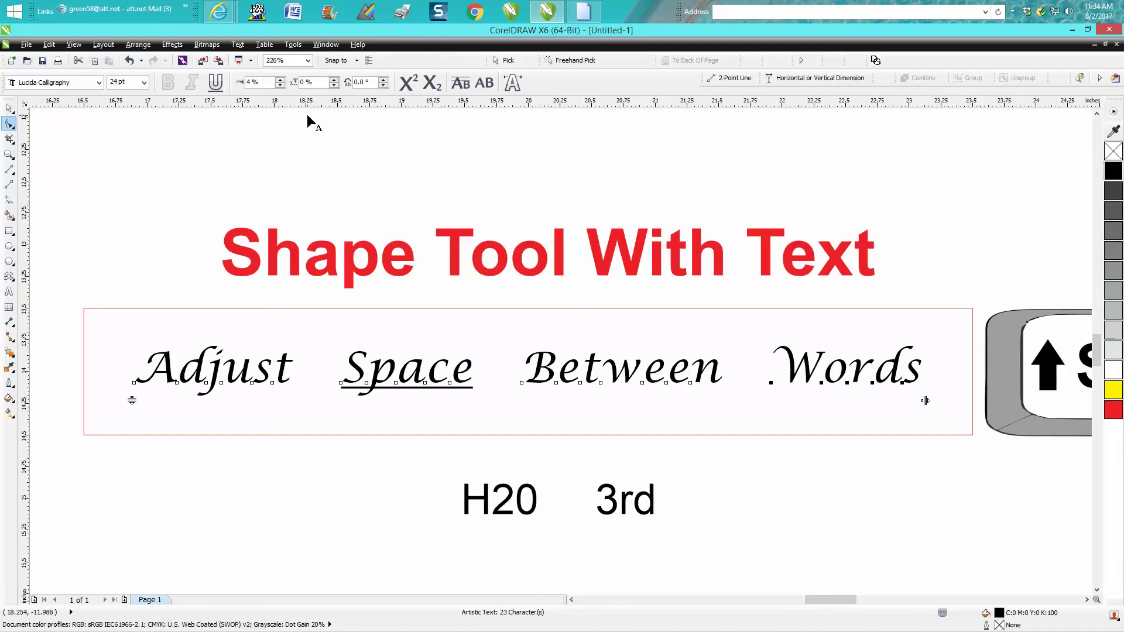
{"action": "left_click", "coordinate": [383, 80]}
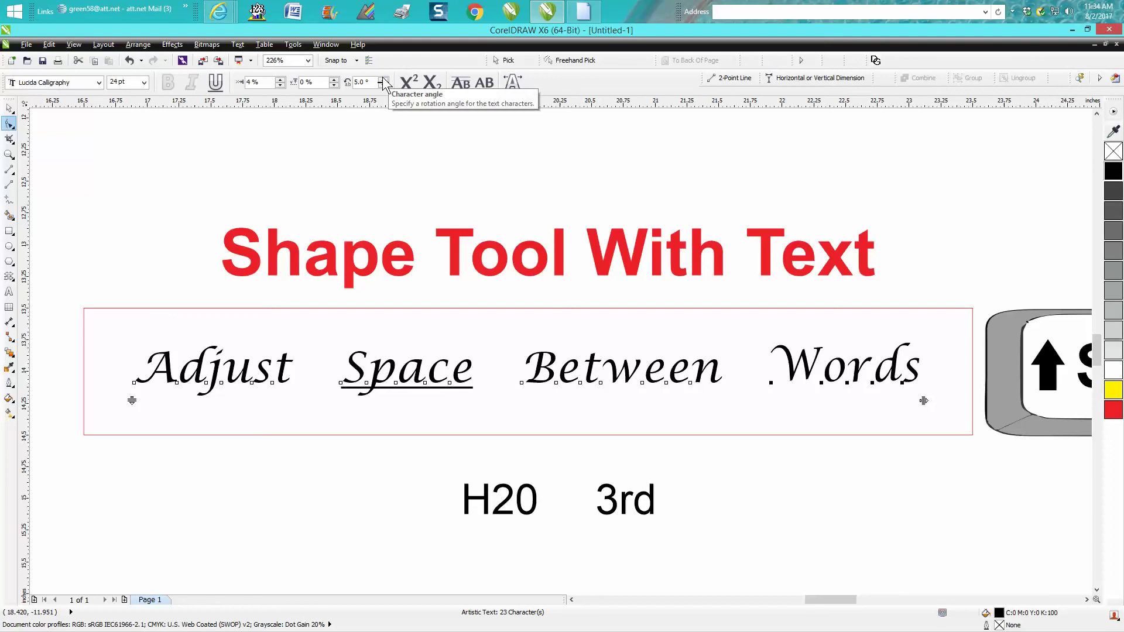
{"action": "left_click", "coordinate": [383, 80]}
{"action": "left_click", "coordinate": [384, 79]}
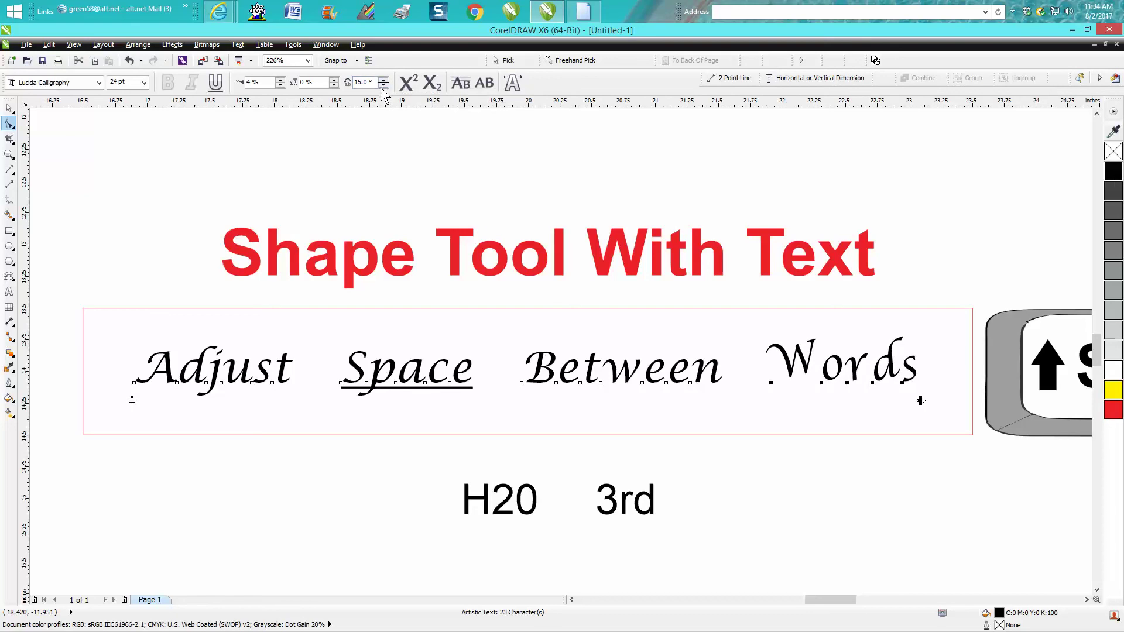
{"action": "left_click", "coordinate": [383, 85]}
{"action": "left_click", "coordinate": [384, 85]}
{"action": "left_click", "coordinate": [384, 85]}
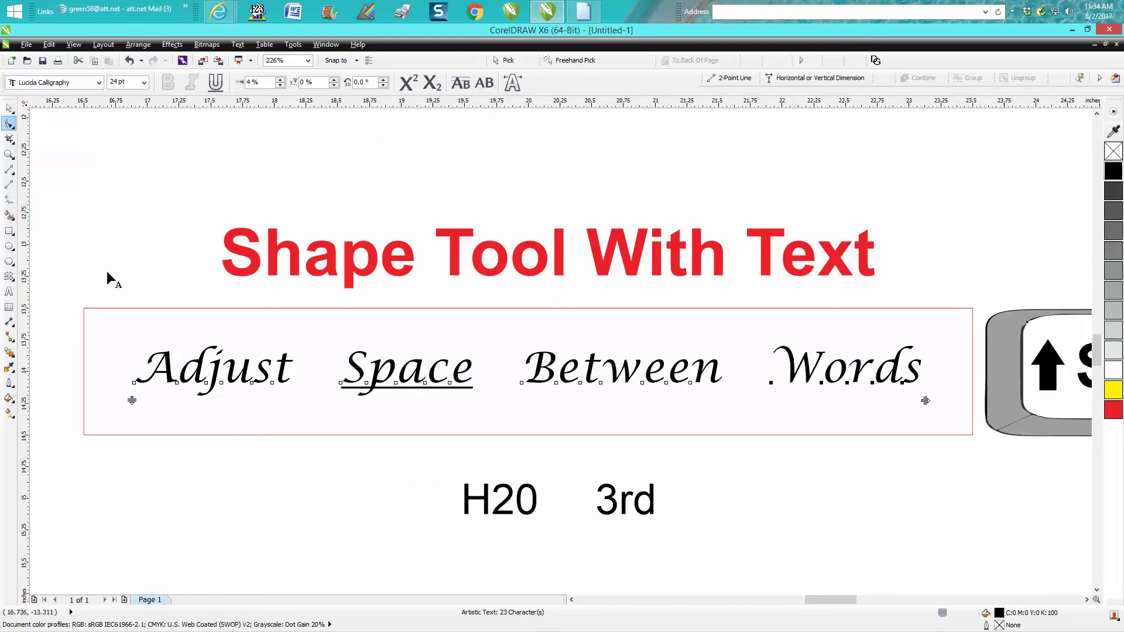
Zoom in on the H20 and 3rd samples and make the 2 in H20 subscript.
{"action": "left_click", "coordinate": [9, 154]}
{"action": "left_click_drag", "start_coordinate": [439, 462], "coordinate": [758, 562]}
{"action": "left_click", "coordinate": [9, 109]}
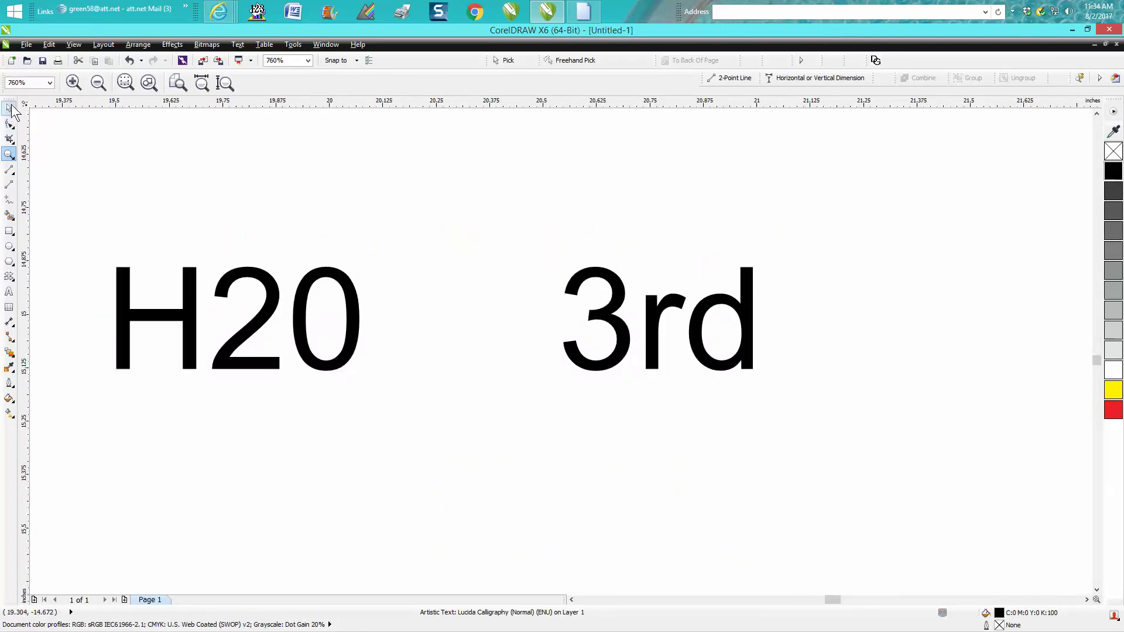
{"action": "left_click", "coordinate": [274, 293]}
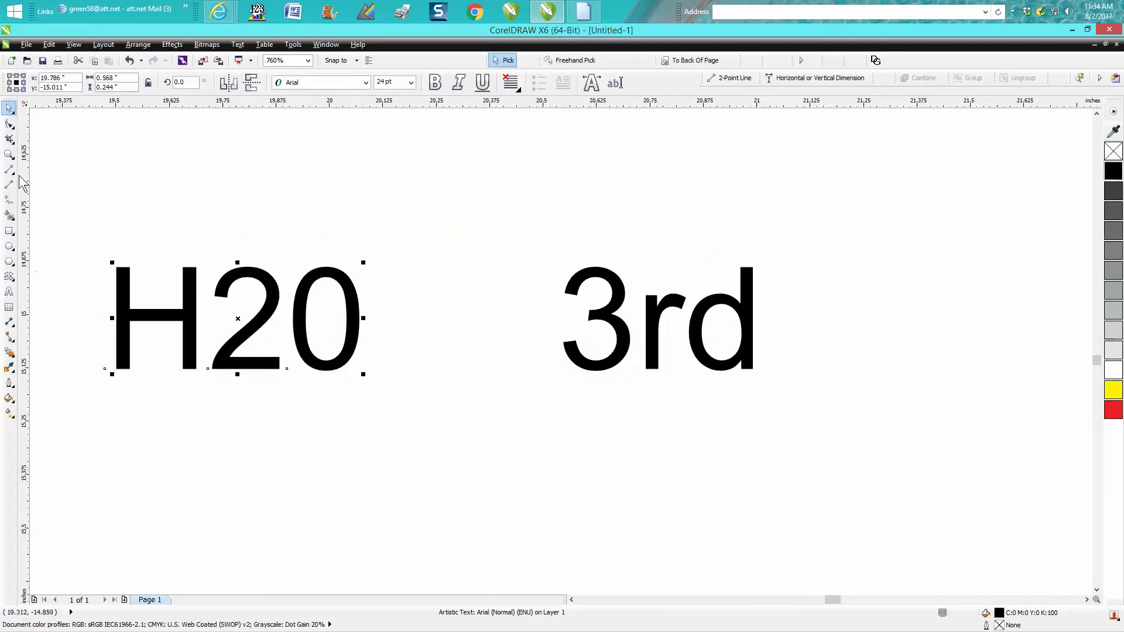
{"action": "left_click", "coordinate": [8, 123]}
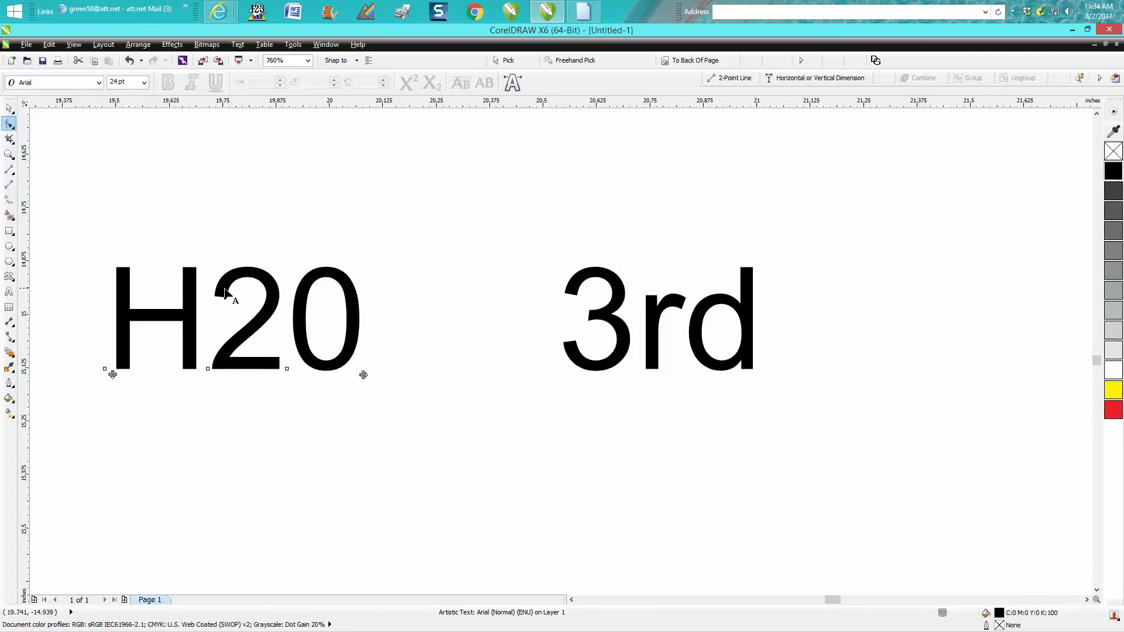
{"action": "left_click", "coordinate": [208, 369]}
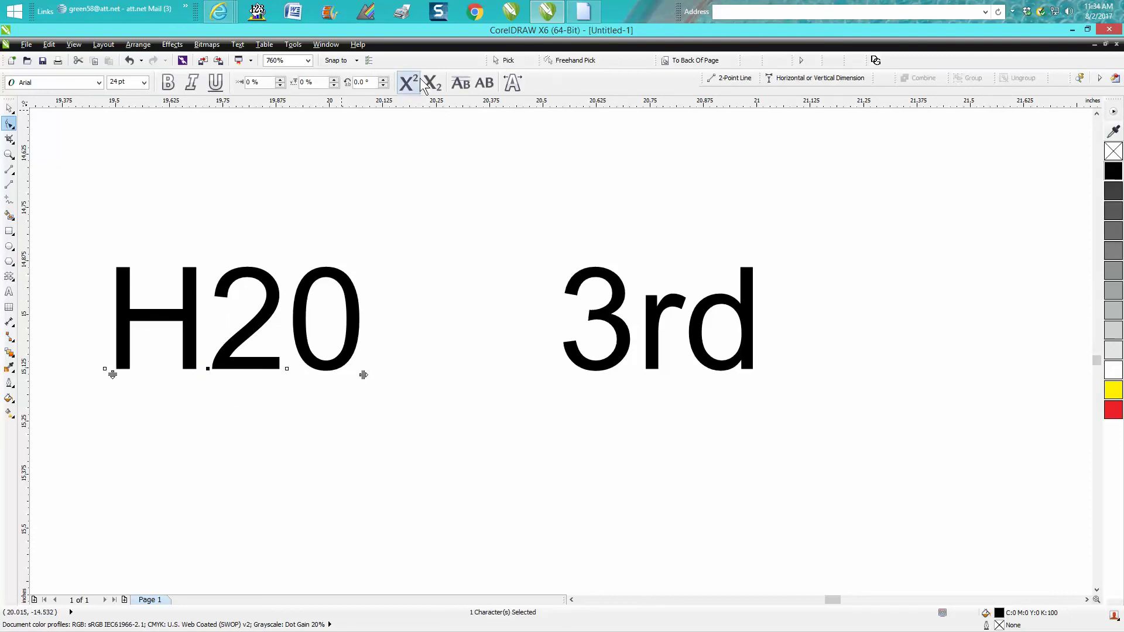
{"action": "left_click", "coordinate": [432, 82]}
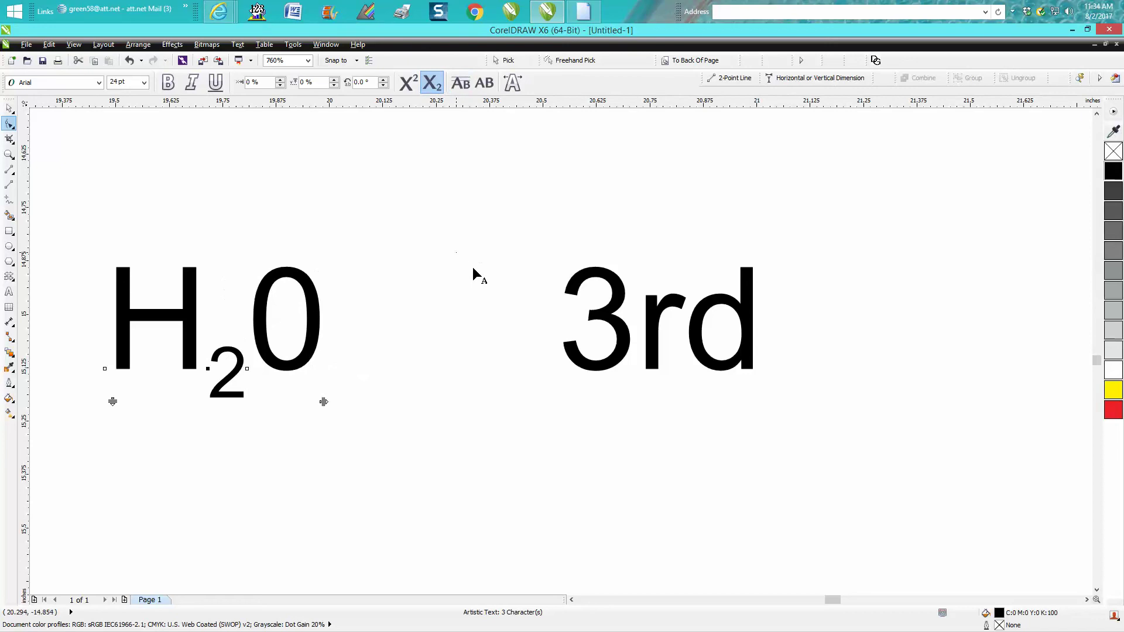
Raise the 'rd' in 3rd to superscript.
{"action": "left_click", "coordinate": [661, 355]}
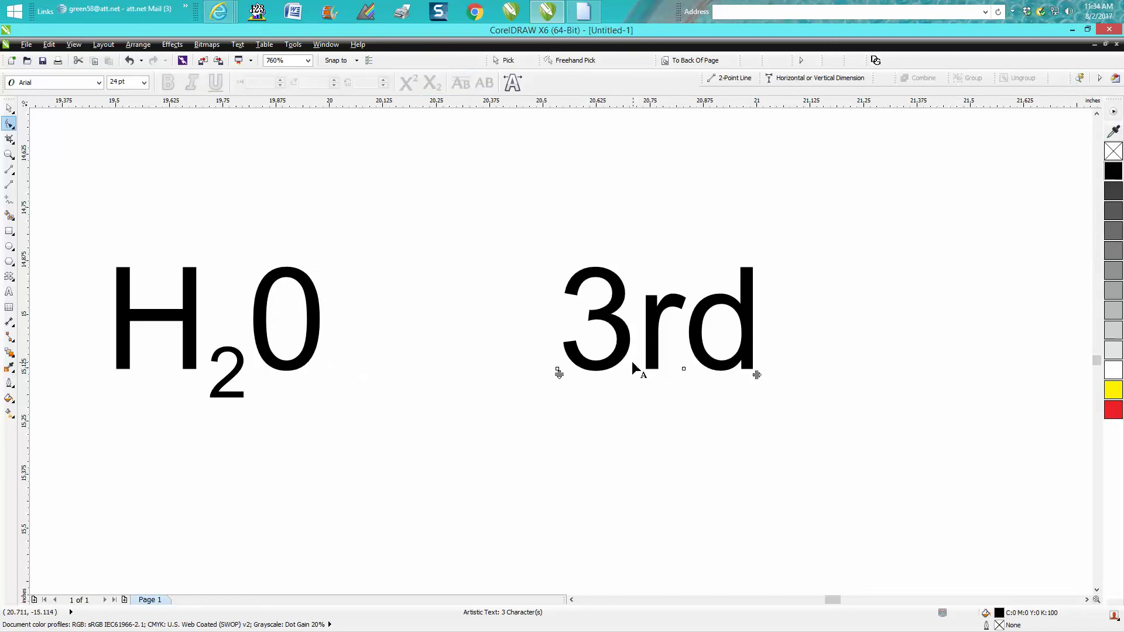
{"action": "left_click_drag", "start_coordinate": [632, 364], "coordinate": [689, 382]}
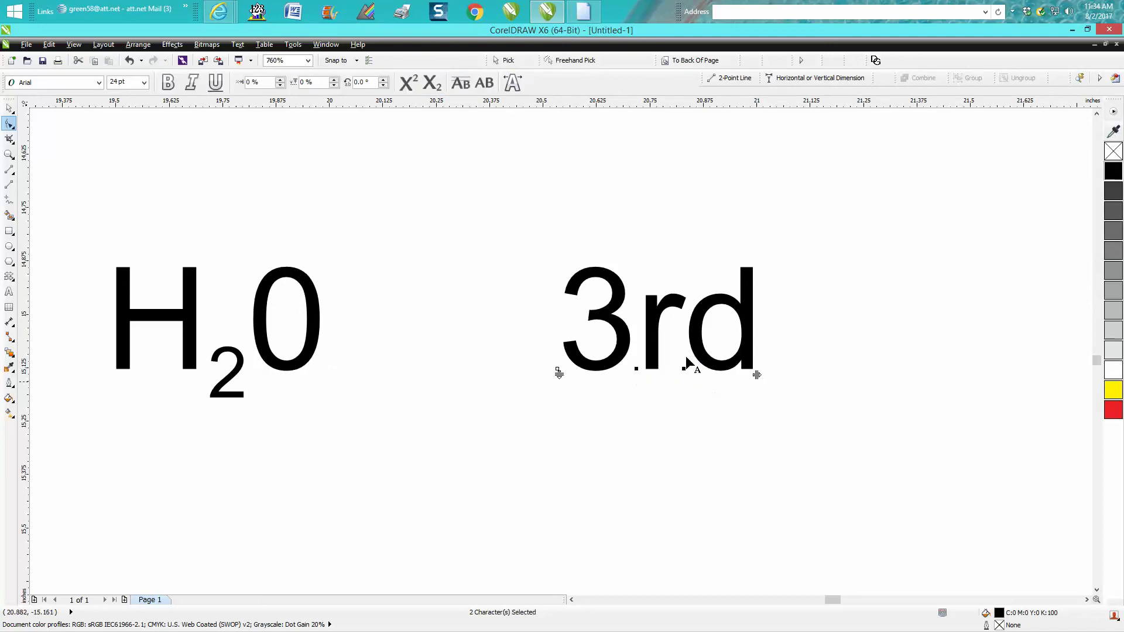
{"action": "left_click", "coordinate": [408, 88]}
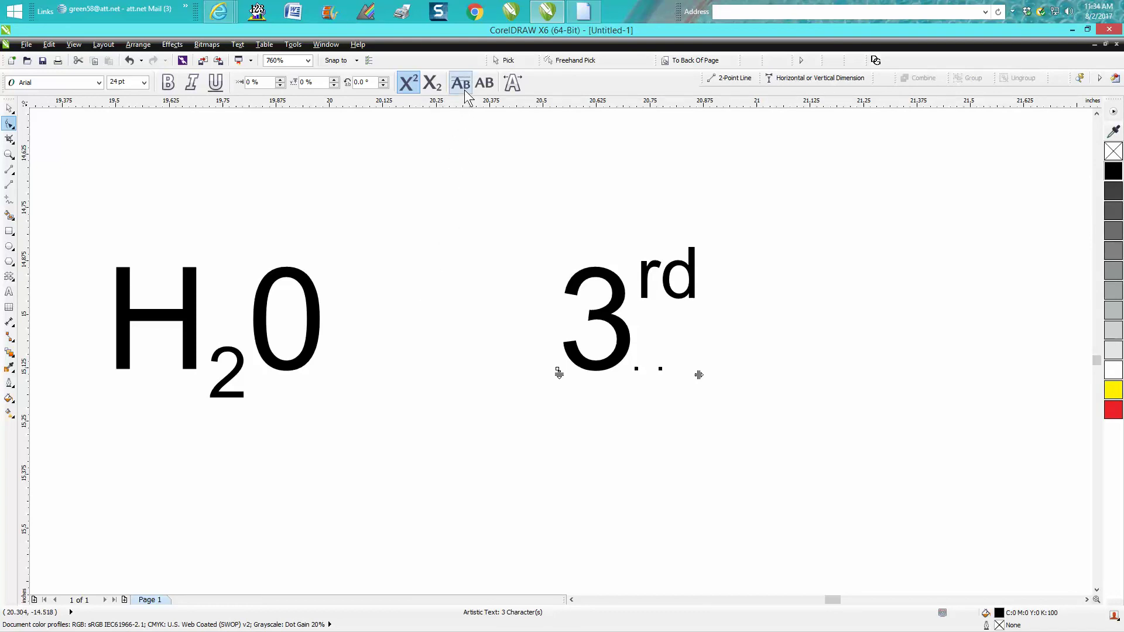
{"action": "scroll", "coordinate": [510, 130], "scroll_direction": "down", "scroll_amount": 3}
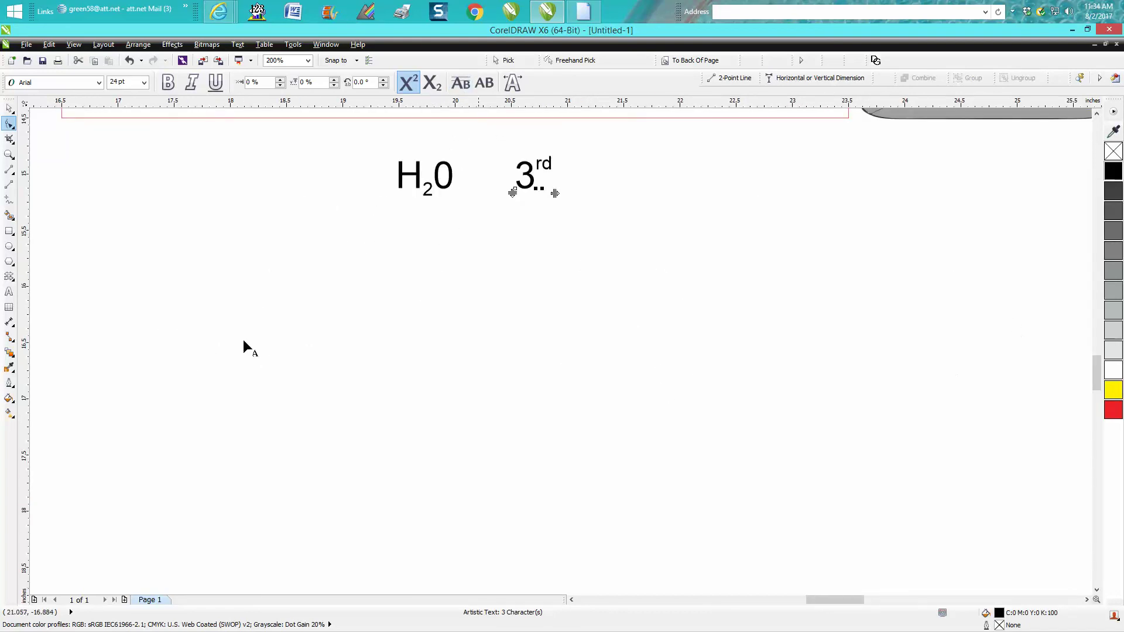
Type the word 'Text' below the H20 and 3rd samples and scale it to about 94 pt.
{"action": "left_click", "coordinate": [9, 292]}
{"action": "left_click", "coordinate": [343, 337]}
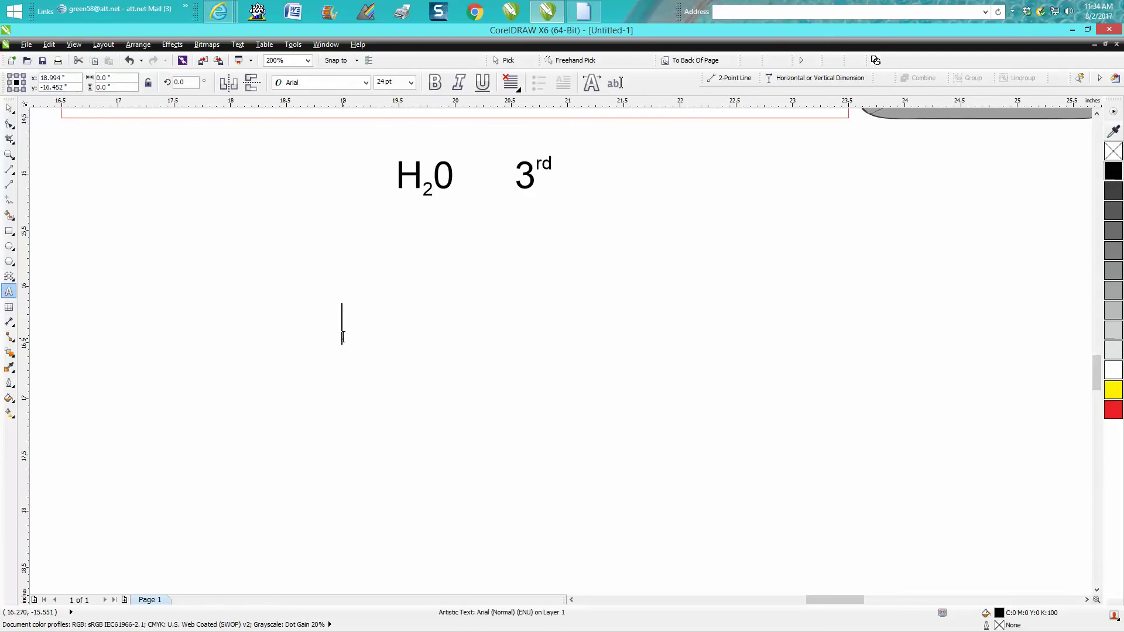
{"action": "type", "text": "Text"}
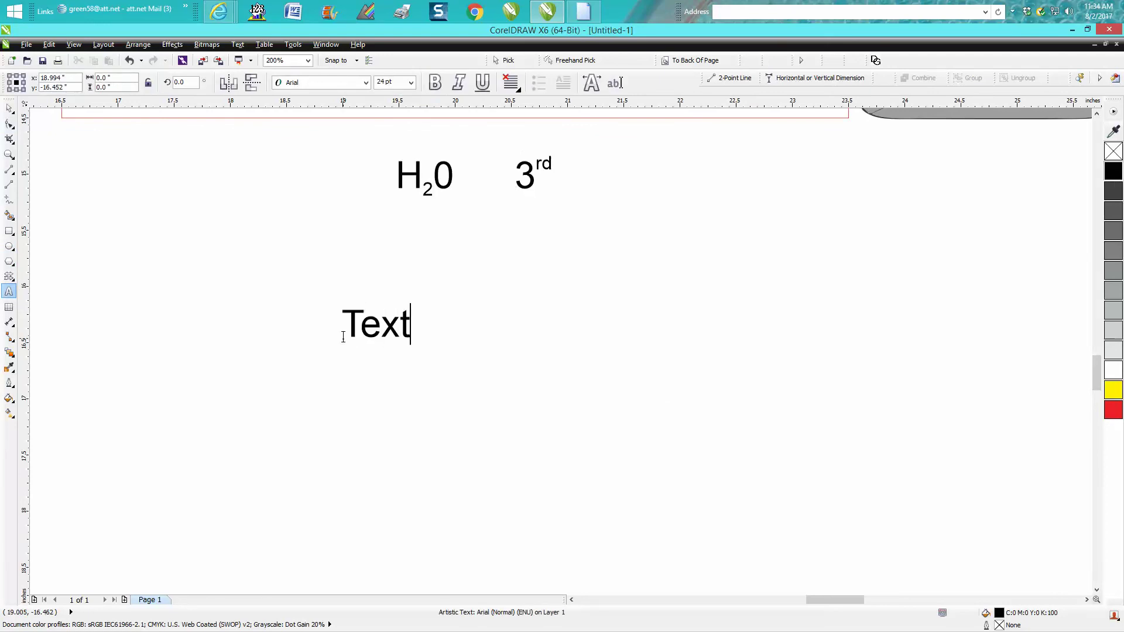
{"action": "key", "text": "Escape"}
{"action": "left_click", "coordinate": [9, 108]}
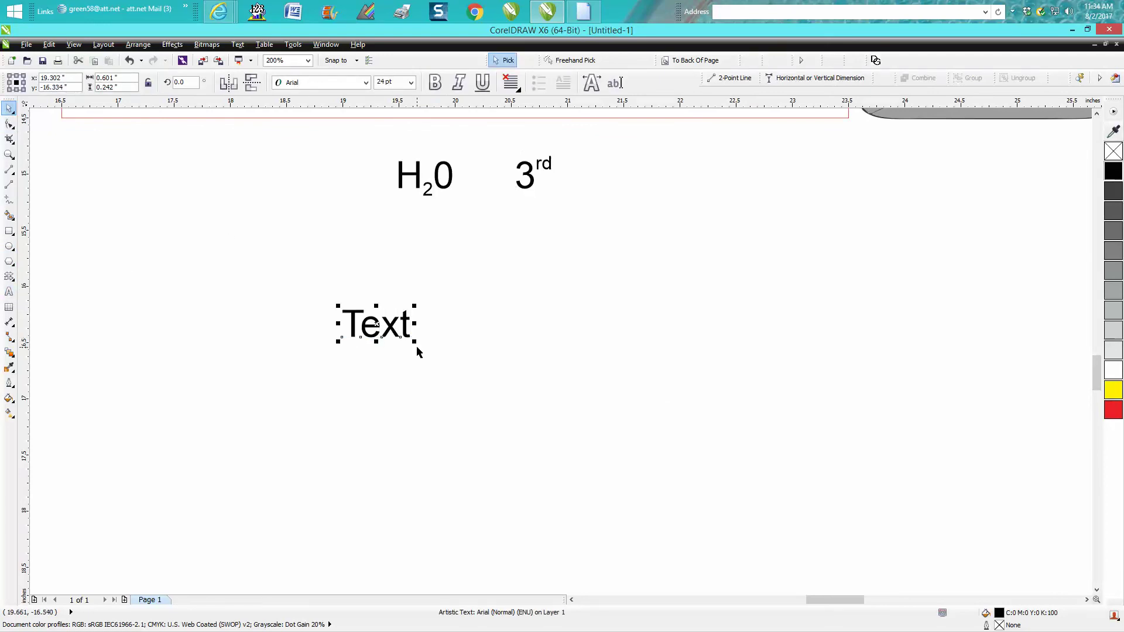
{"action": "left_click_drag", "start_coordinate": [414, 342], "coordinate": [612, 432]}
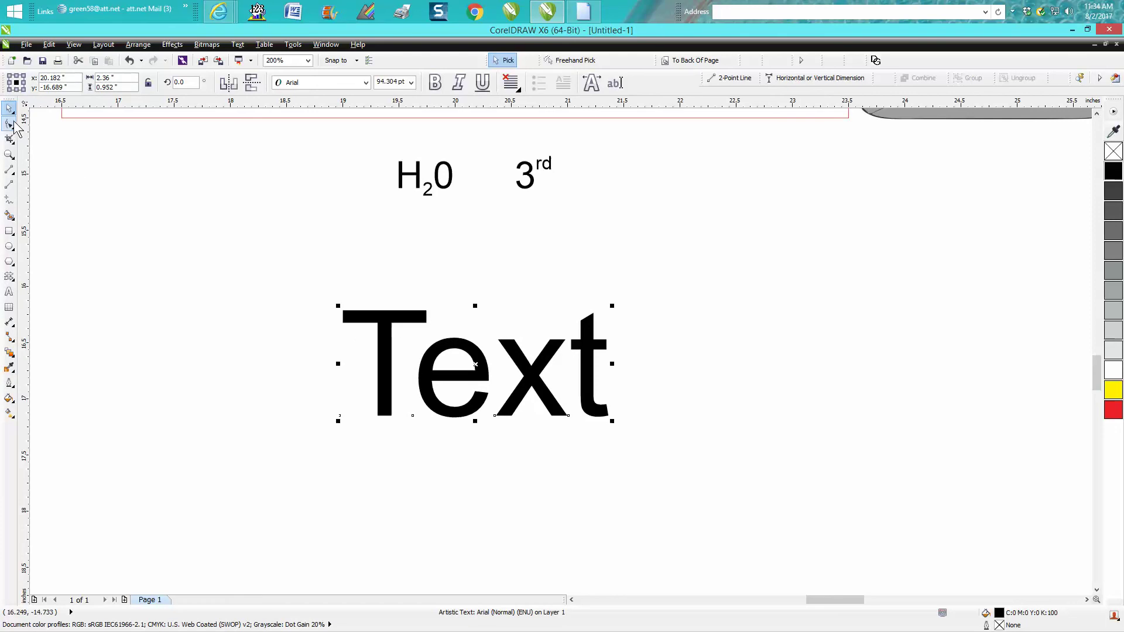
{"action": "left_click", "coordinate": [8, 124]}
{"action": "left_click_drag", "start_coordinate": [300, 299], "coordinate": [637, 459]}
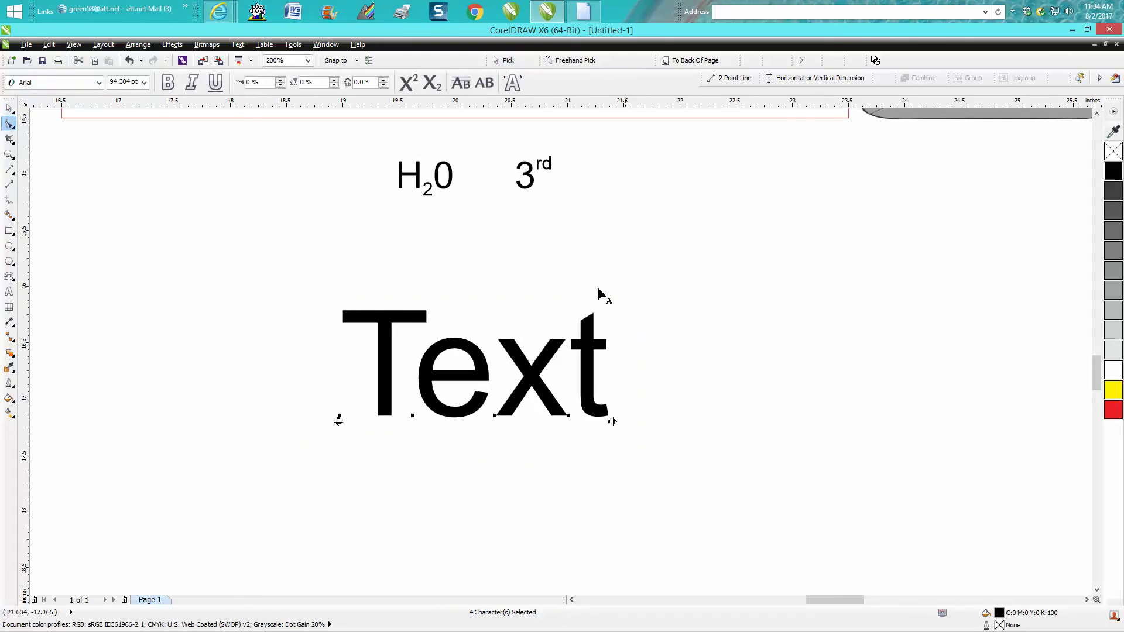
Try small caps and all caps on 'Text', settling on small caps.
{"action": "left_click", "coordinate": [460, 83]}
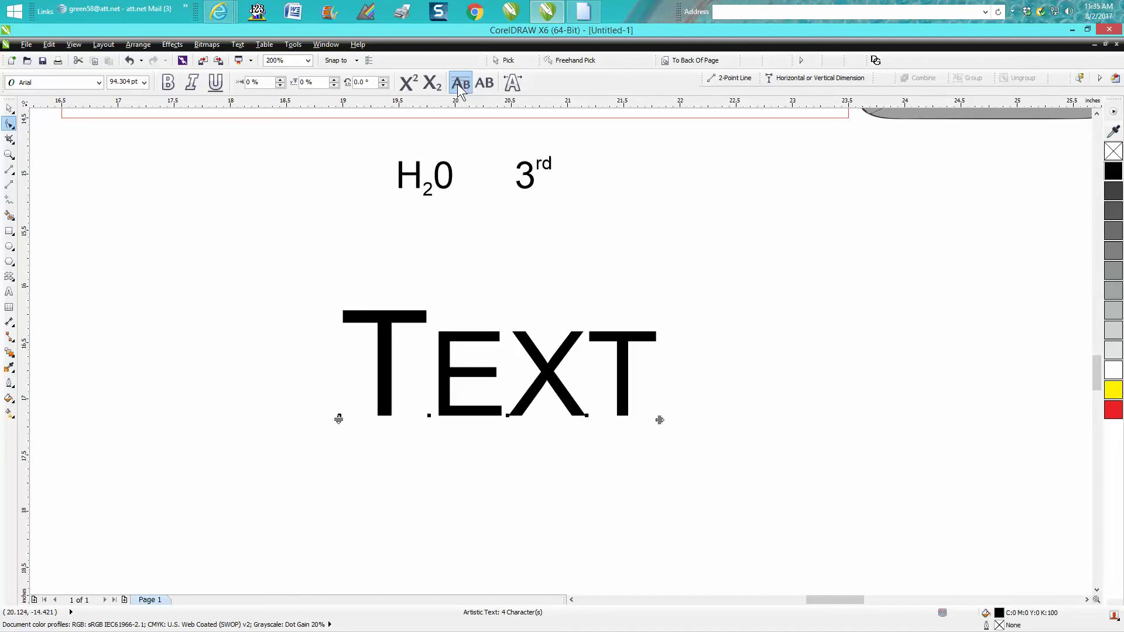
{"action": "left_click", "coordinate": [460, 88]}
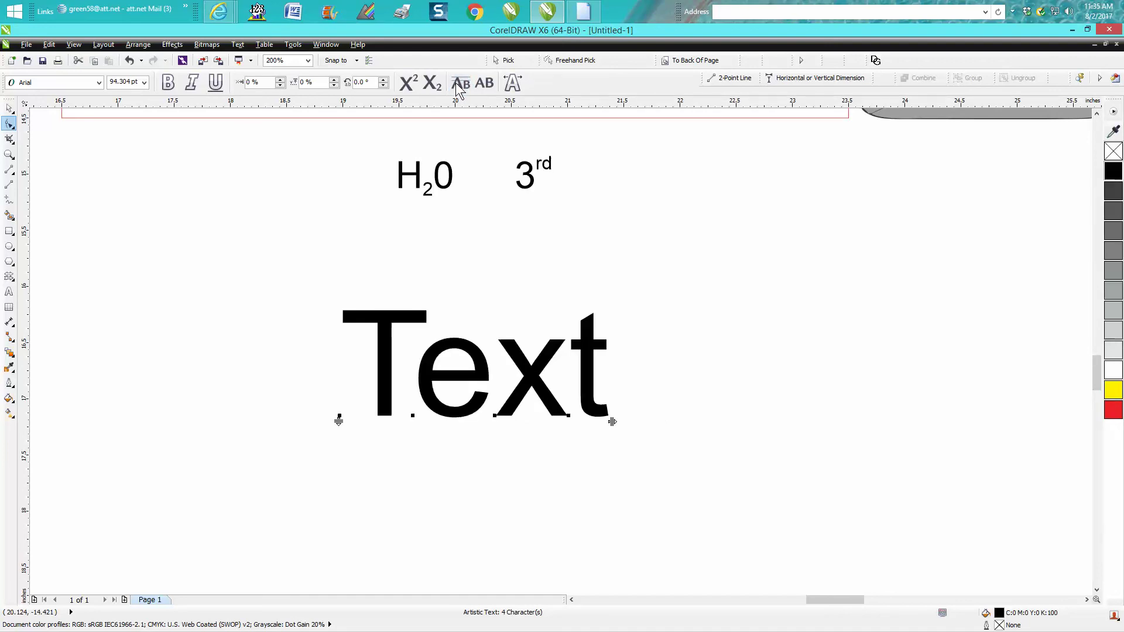
{"action": "left_click", "coordinate": [486, 85]}
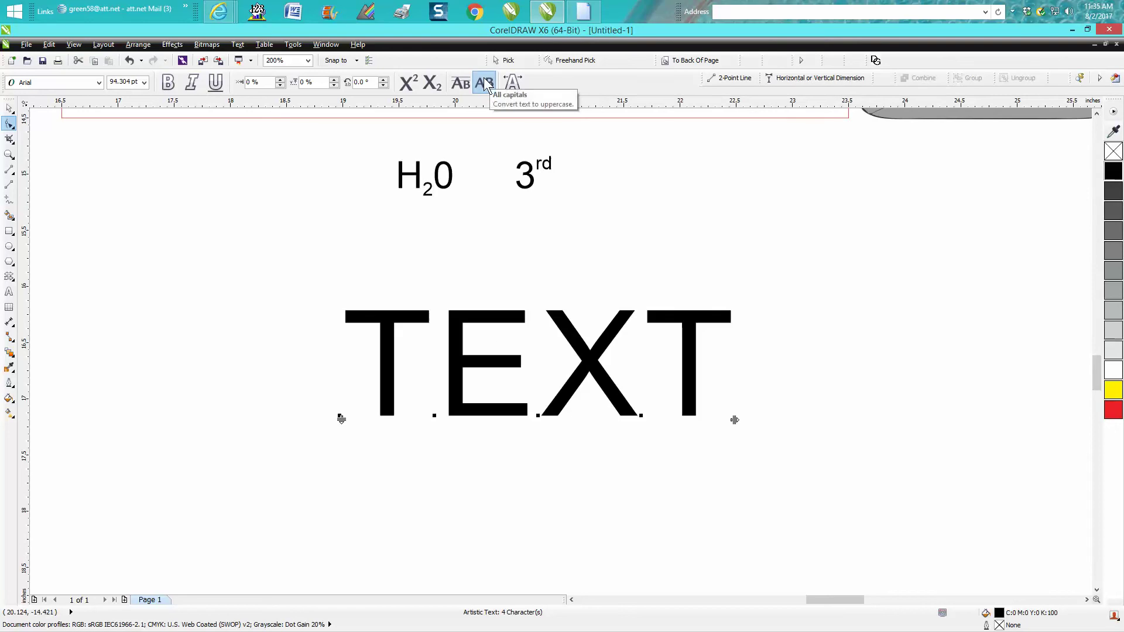
{"action": "left_click", "coordinate": [461, 85]}
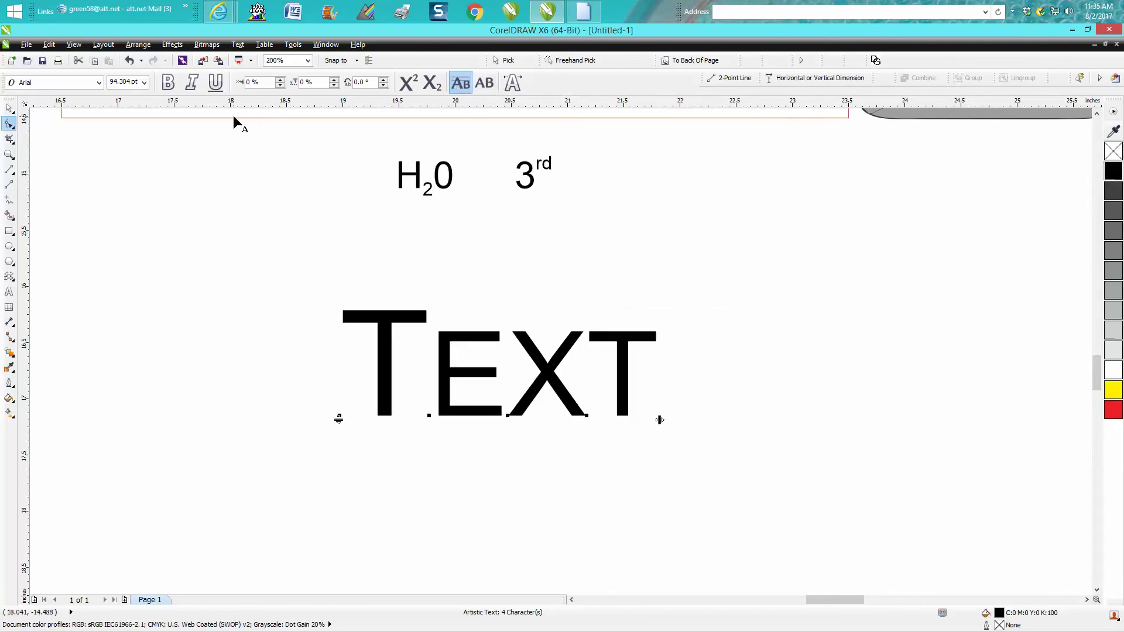
Make 'Text' bold, italic and underlined.
{"action": "left_click", "coordinate": [168, 83]}
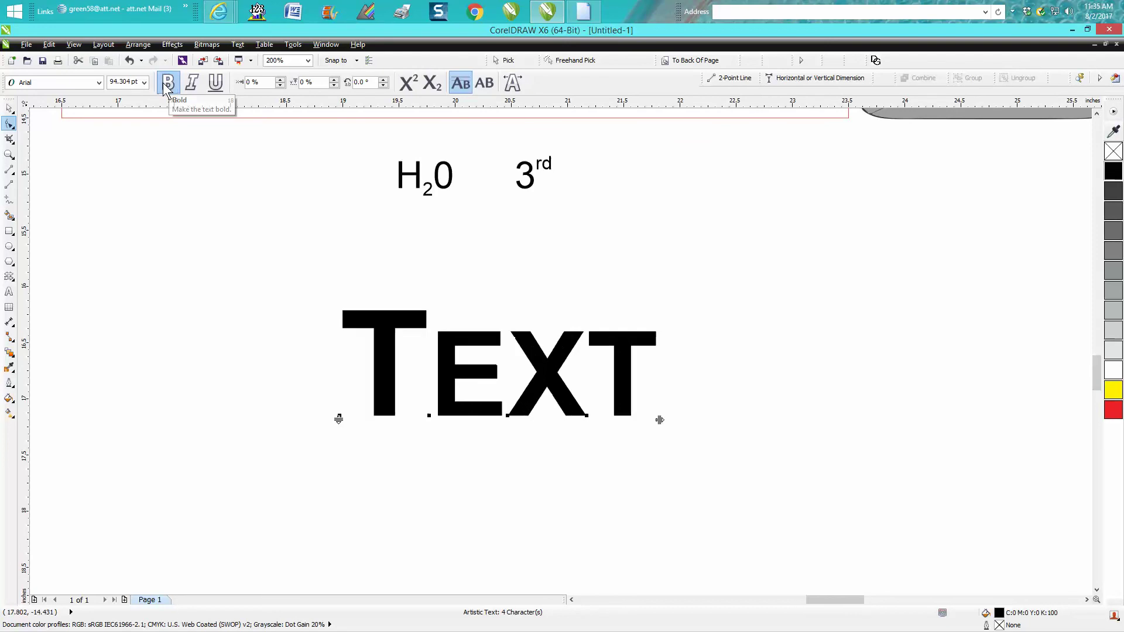
{"action": "left_click", "coordinate": [196, 85]}
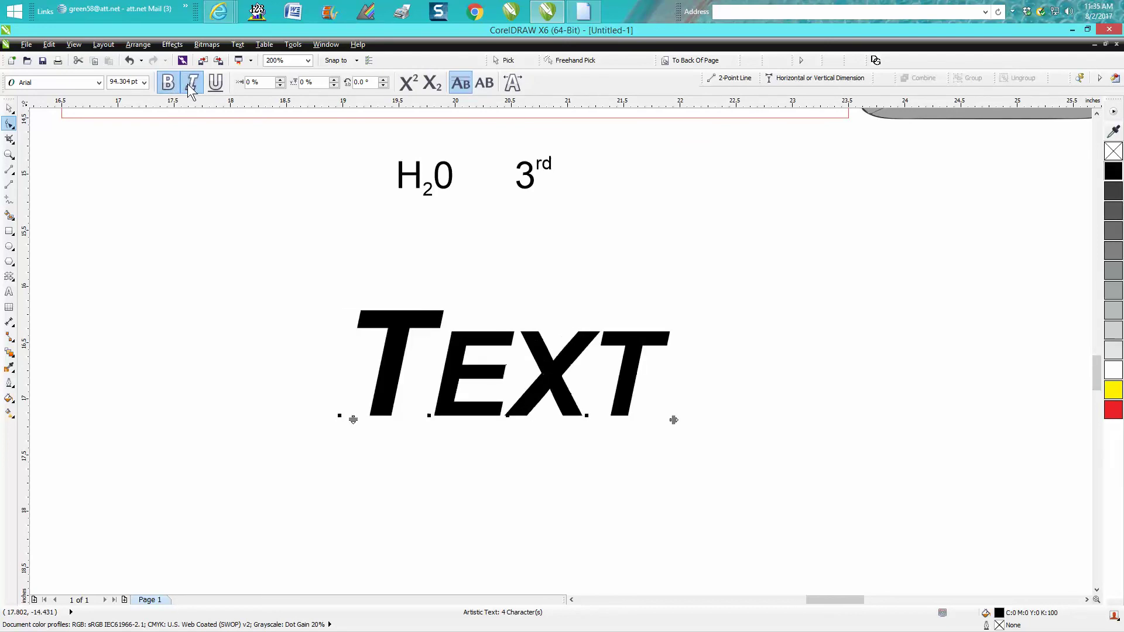
{"action": "left_click", "coordinate": [215, 84]}
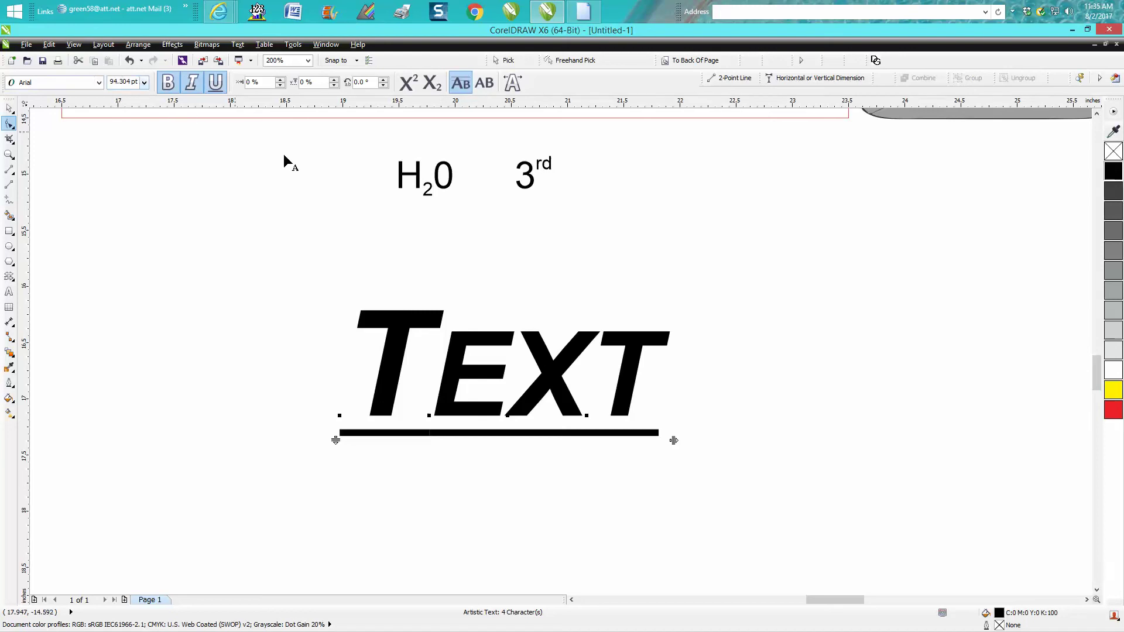
{"action": "scroll", "coordinate": [468, 219], "scroll_direction": "down", "scroll_amount": 1}
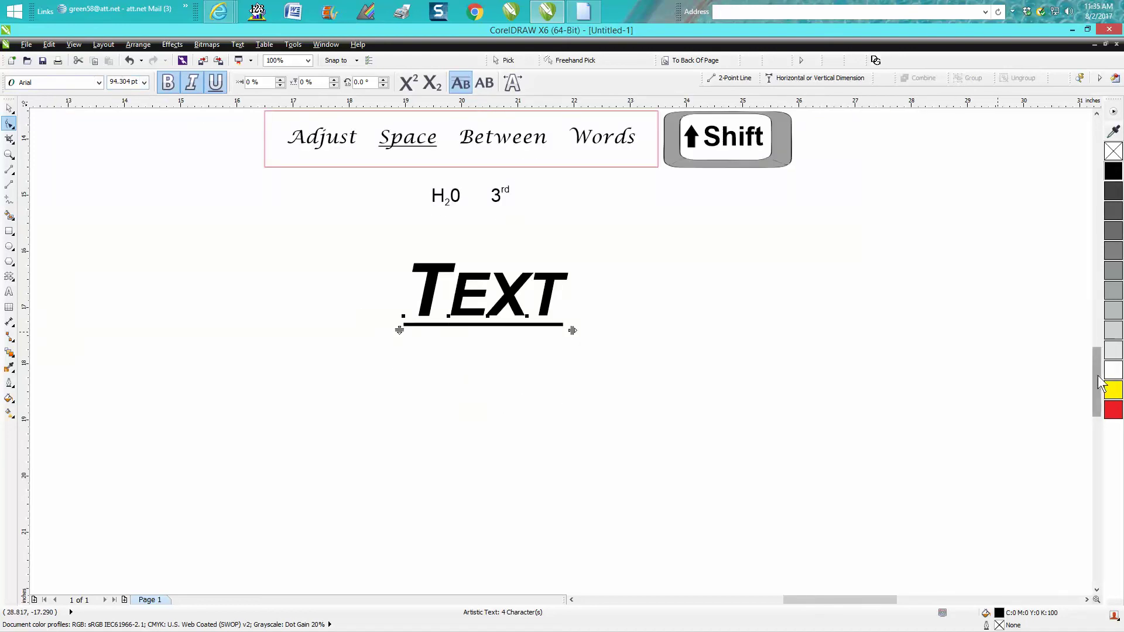
Set the word 'Between' to 36 pt and zoom in on the whole finished drawing.
{"action": "scroll", "coordinate": [1099, 383], "scroll_direction": "up", "scroll_amount": 3}
{"action": "left_click", "coordinate": [435, 294]}
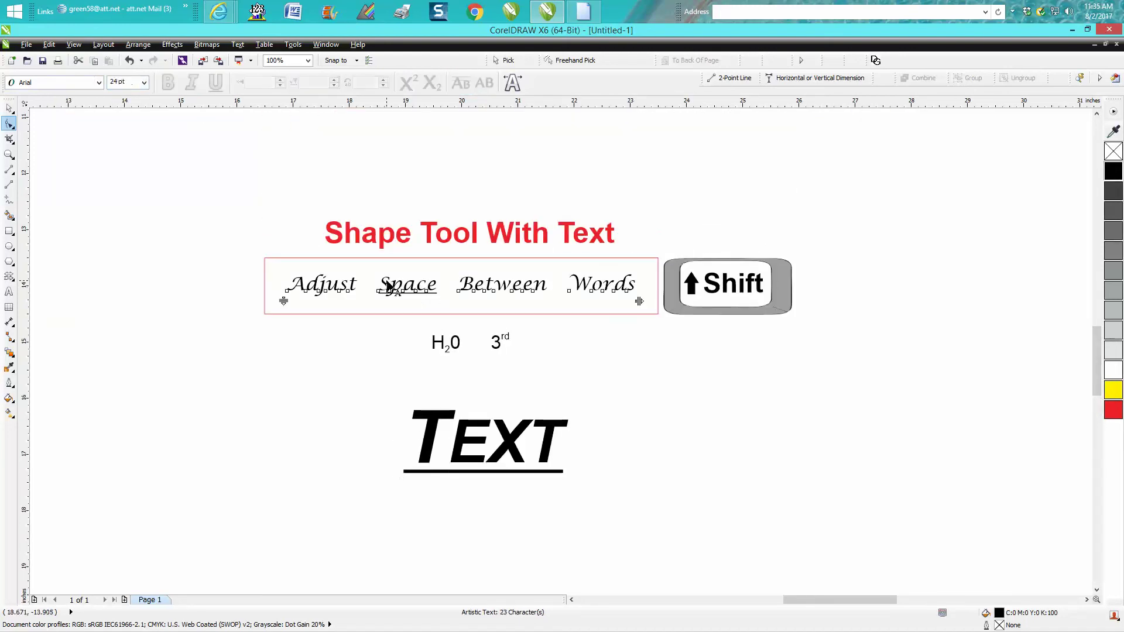
{"action": "left_click_drag", "start_coordinate": [453, 271], "coordinate": [549, 305]}
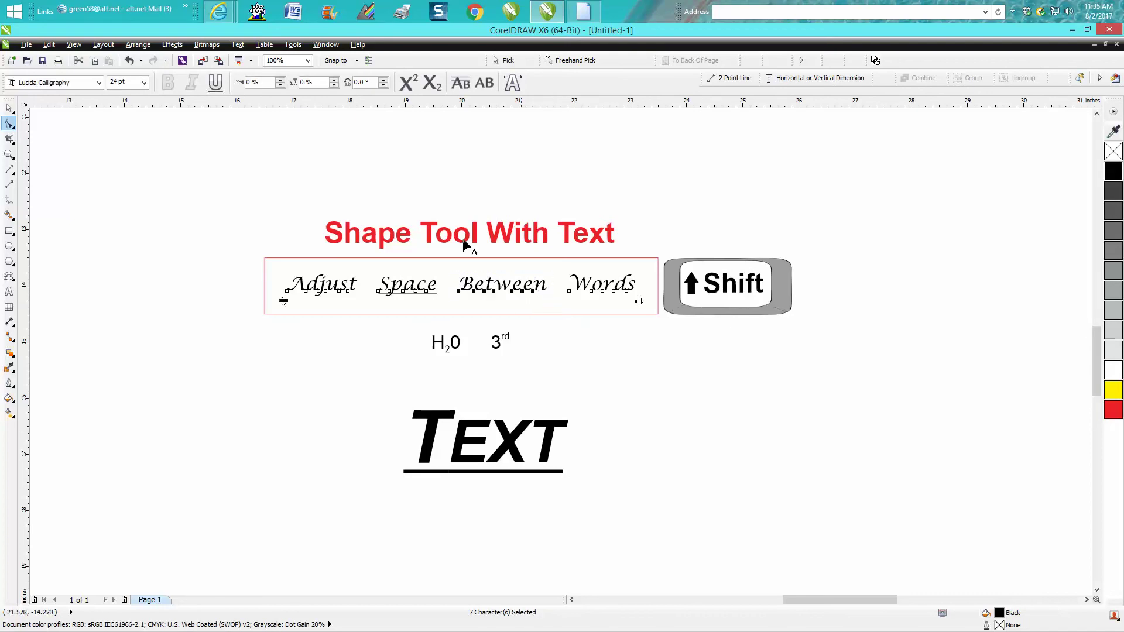
{"action": "left_click", "coordinate": [144, 83]}
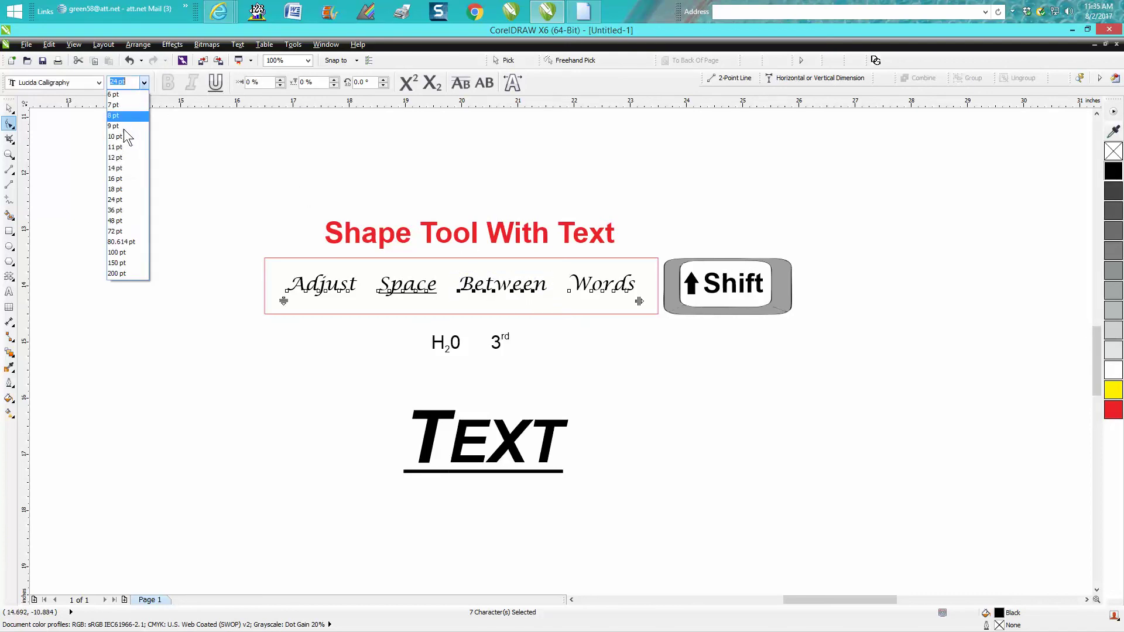
{"action": "left_click", "coordinate": [115, 210]}
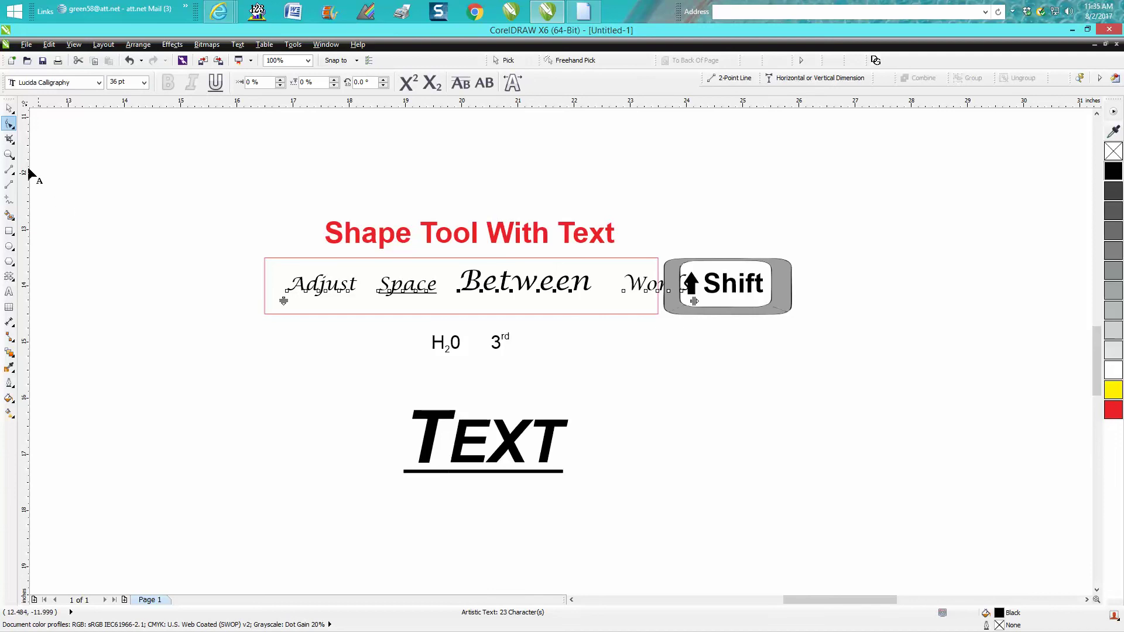
{"action": "left_click", "coordinate": [9, 154]}
{"action": "left_click_drag", "start_coordinate": [243, 203], "coordinate": [870, 501]}
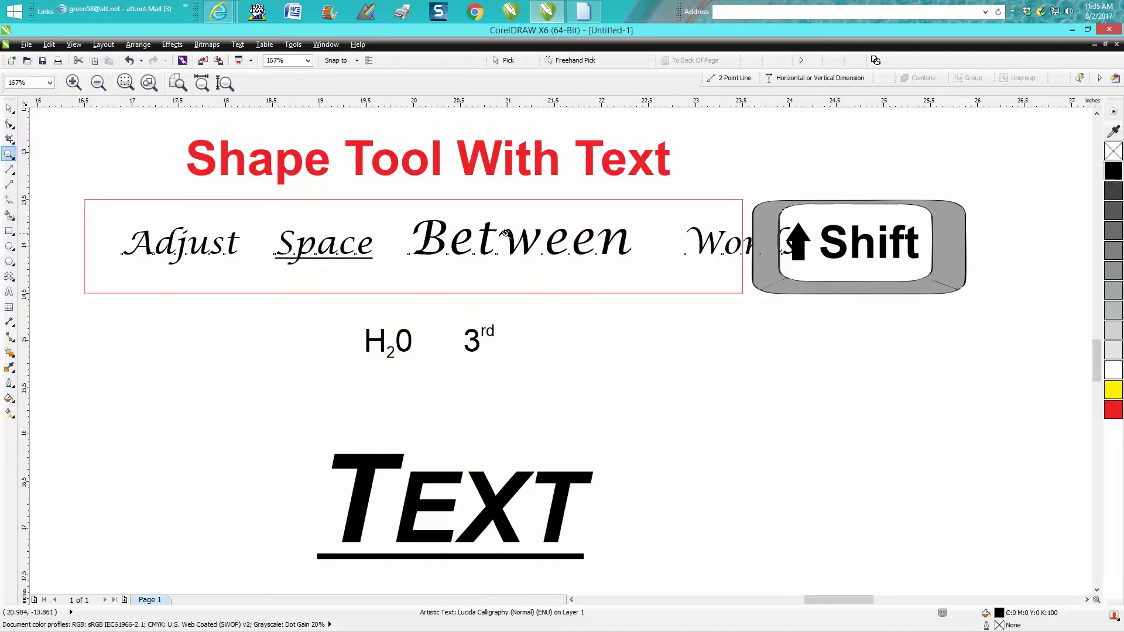